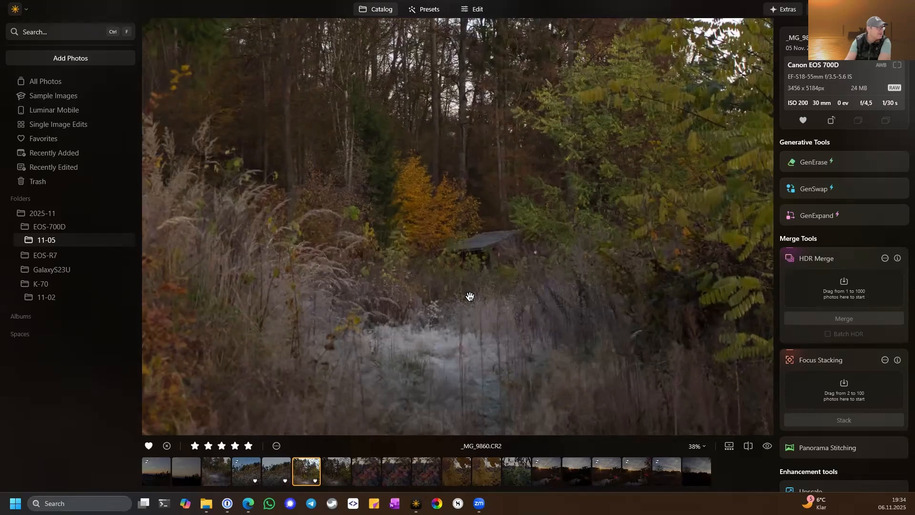
# Examine the forest photo _MG_9860.CR2 in the catalog, both as a whole and close up around the frosty clearing
pyautogui.scroll(2, 470, 296)
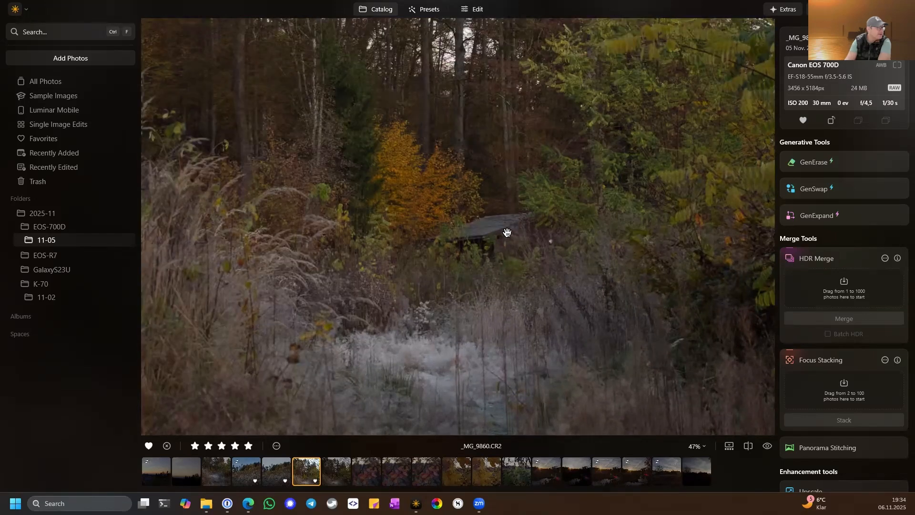
pyautogui.scroll(-1, 513, 232)
pyautogui.scroll(-3, 512, 234)
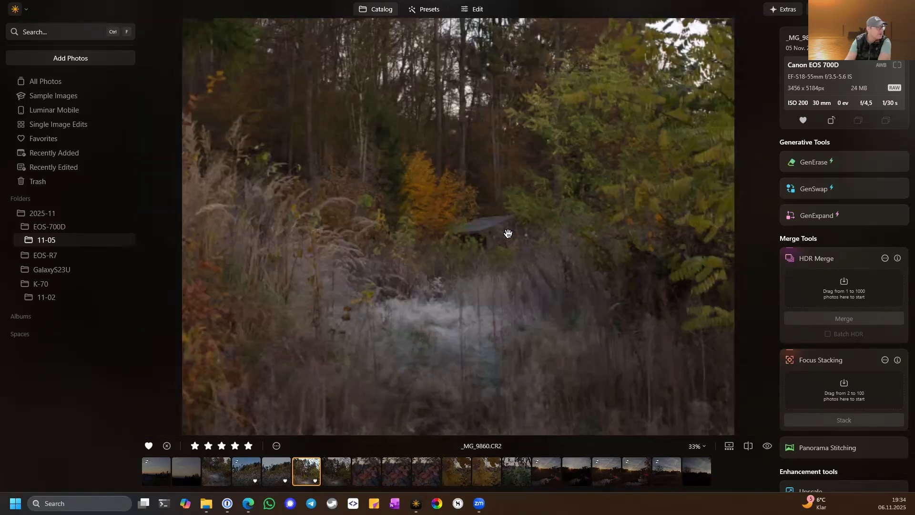
pyautogui.scroll(2, 282, 315)
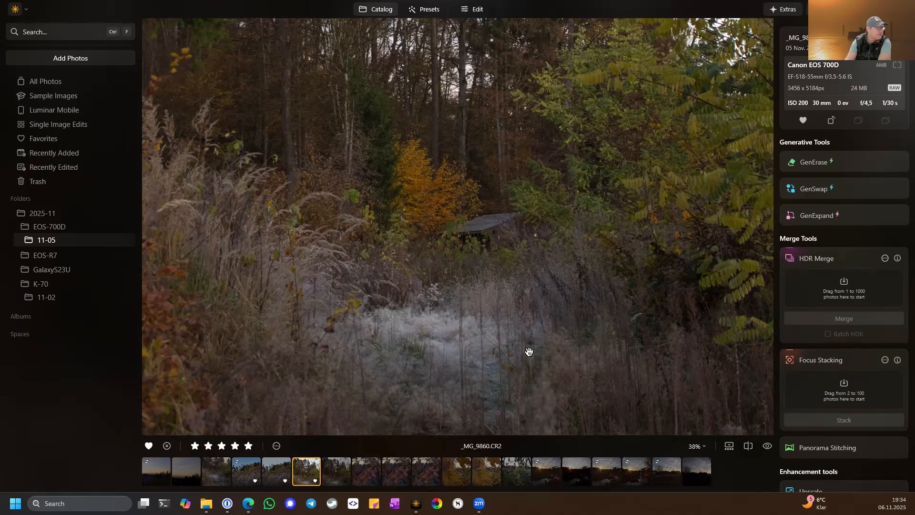
pyautogui.scroll(-1, 511, 332)
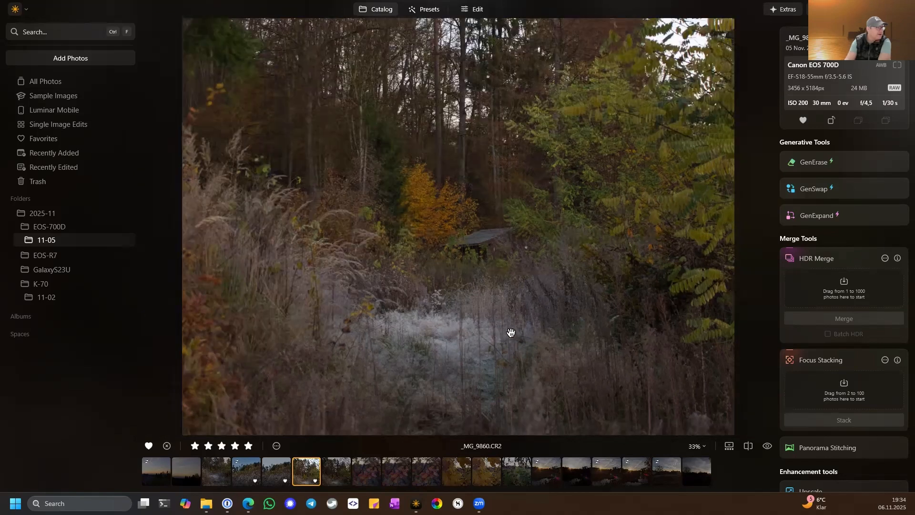
pyautogui.scroll(-1, 417, 344)
pyautogui.scroll(-1, 417, 344)
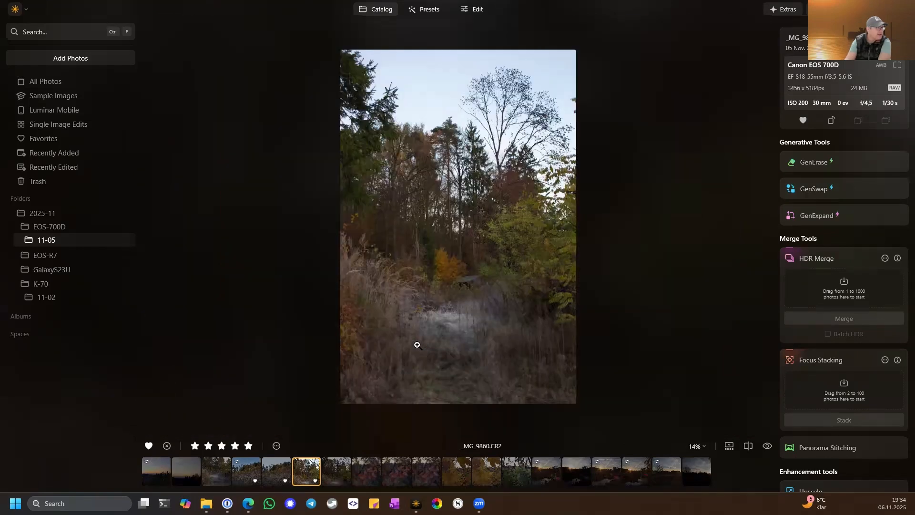
pyautogui.scroll(-1, 418, 345)
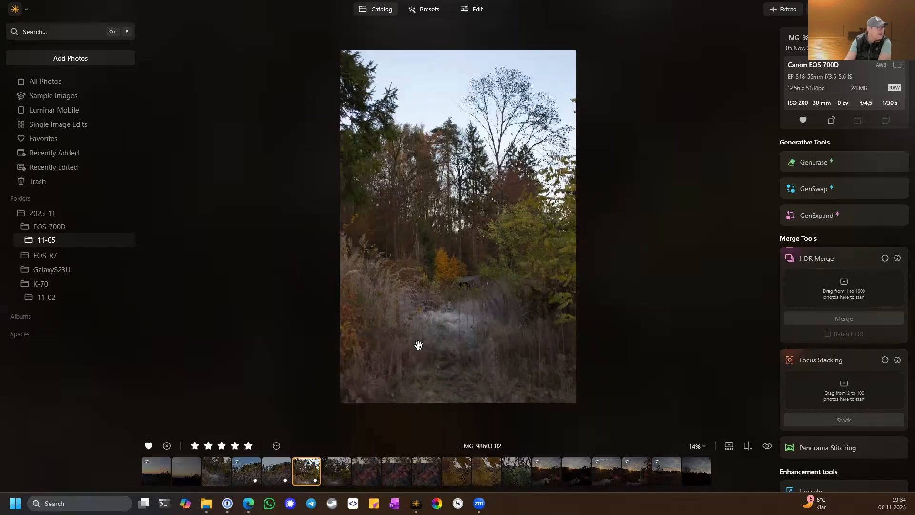
pyautogui.scroll(1, 424, 344)
pyautogui.scroll(-1, 459, 81)
pyautogui.click(514, 255)
pyautogui.moveTo(499, 291); pyautogui.dragTo(492, 238)
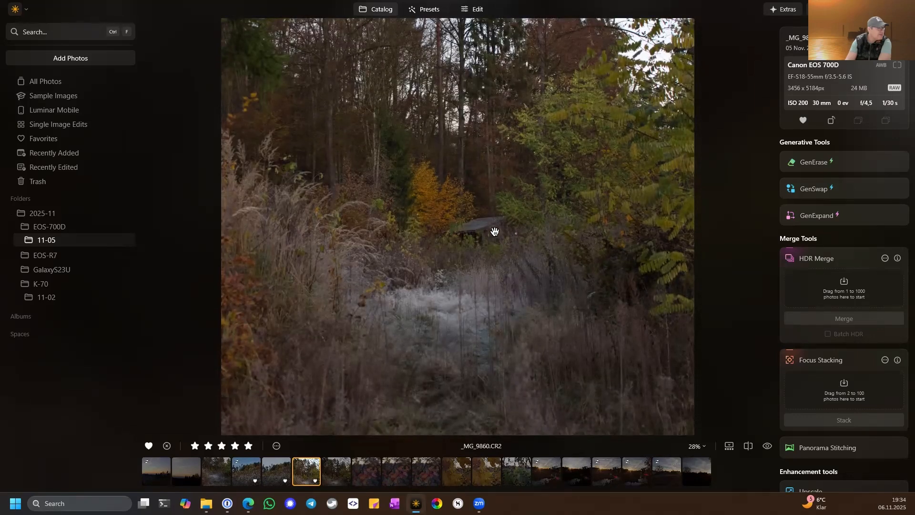
pyautogui.click(495, 232)
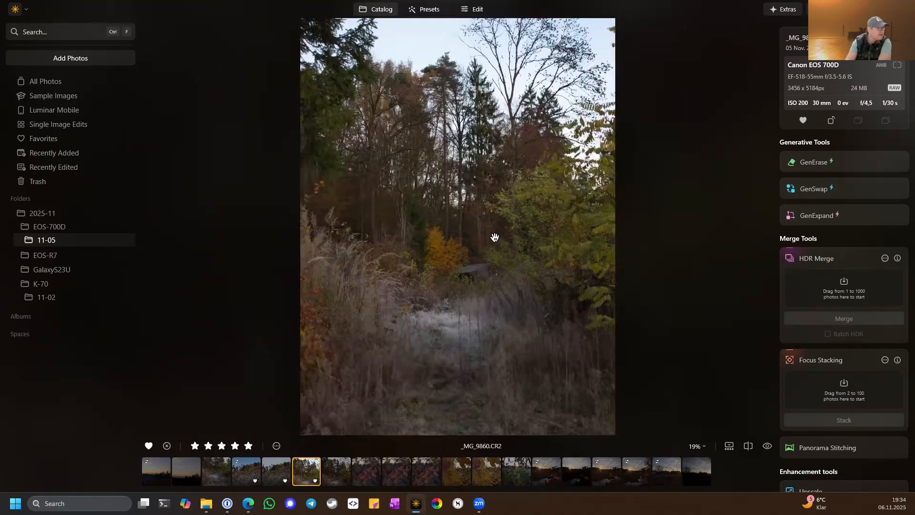
pyautogui.click(482, 355)
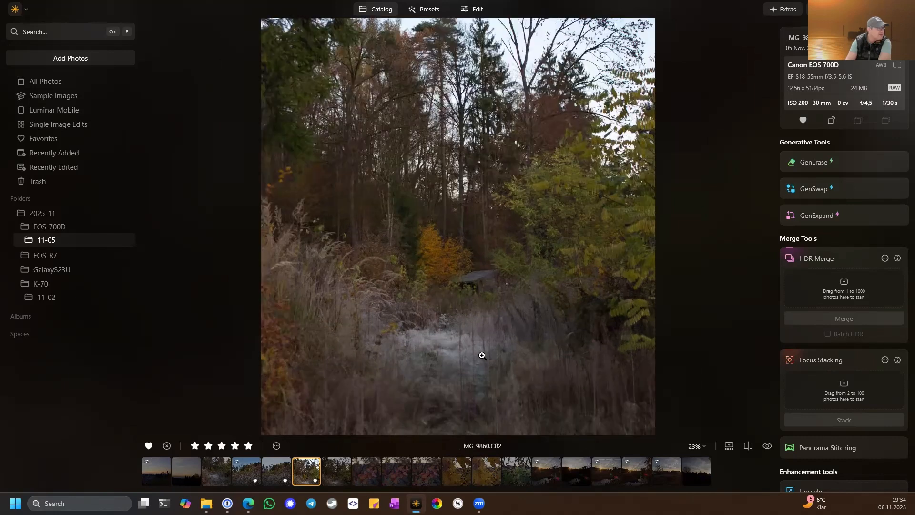
pyautogui.click(455, 312)
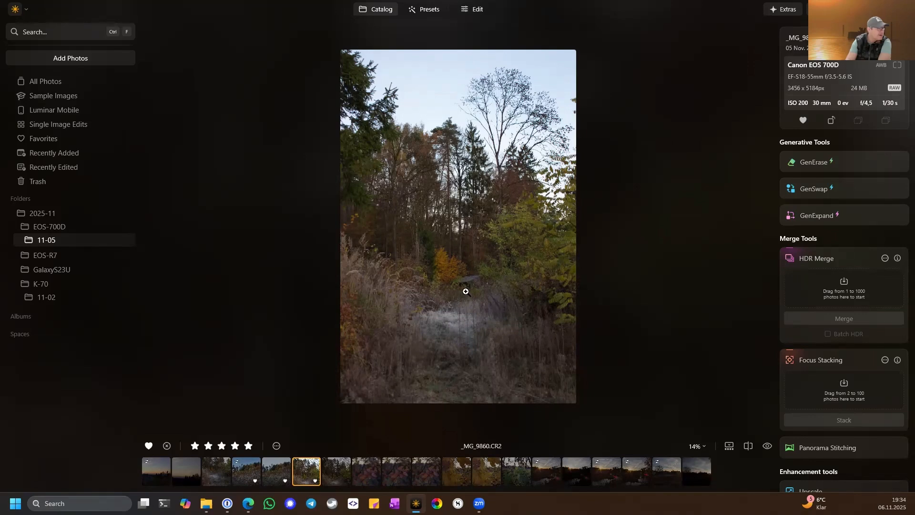
# Inspect the shed and the orange tree in the forest photo at high magnification, returning to the full image
pyautogui.click(471, 308)
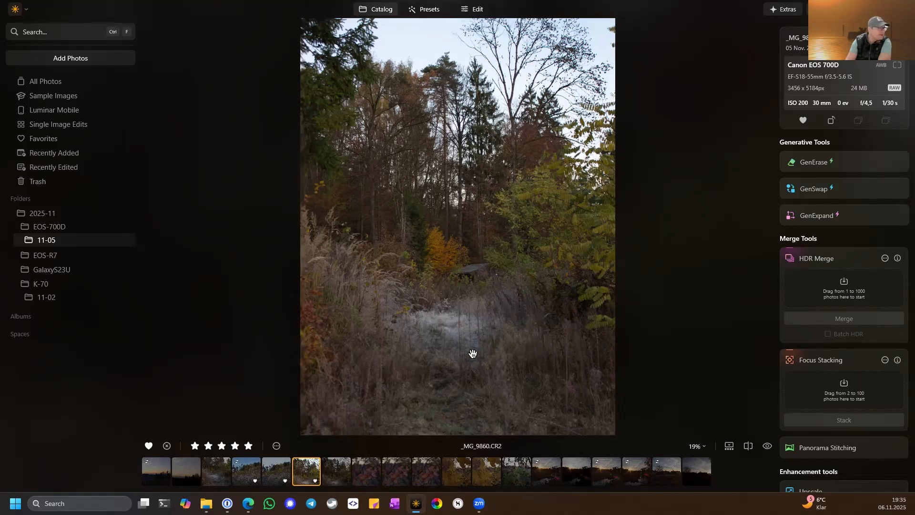
pyautogui.scroll(2, 460, 346)
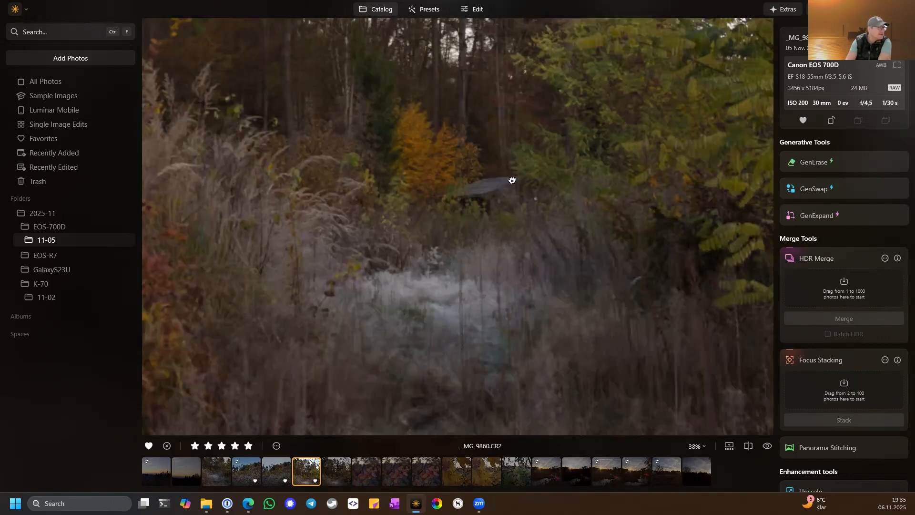
pyautogui.scroll(1, 455, 299)
pyautogui.moveTo(457, 297); pyautogui.dragTo(472, 271)
pyautogui.scroll(1, 472, 270)
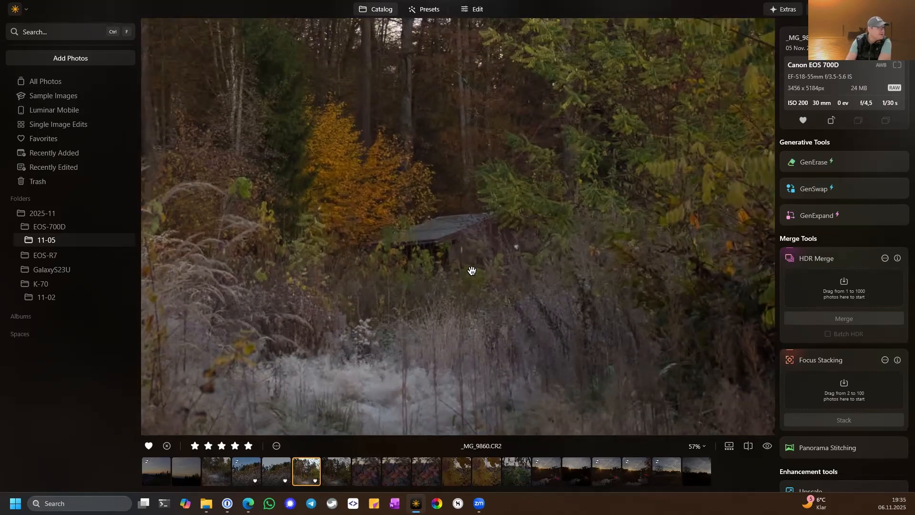
pyautogui.scroll(1, 471, 270)
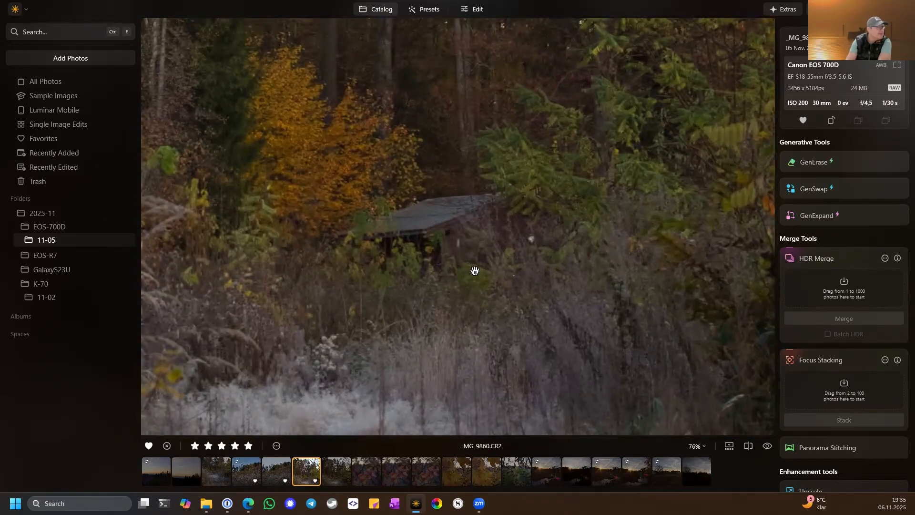
pyautogui.scroll(-4, 474, 271)
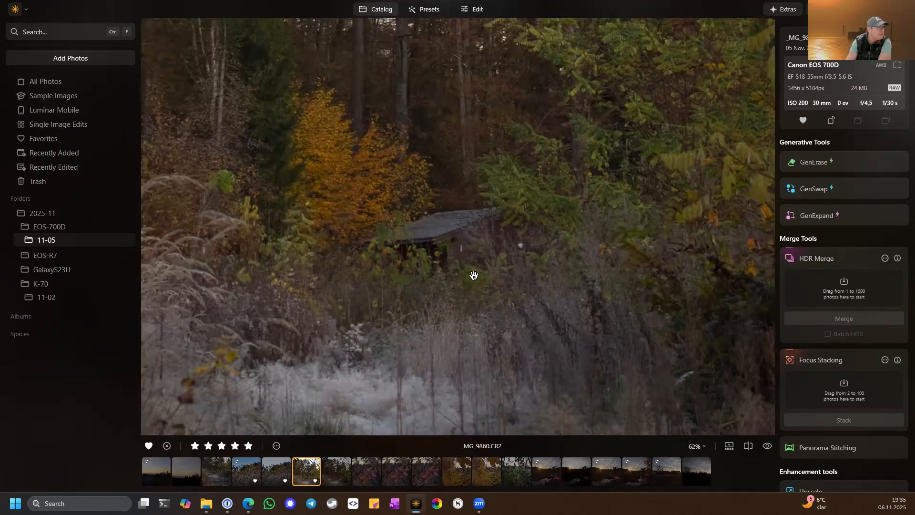
pyautogui.scroll(-2, 772, 214)
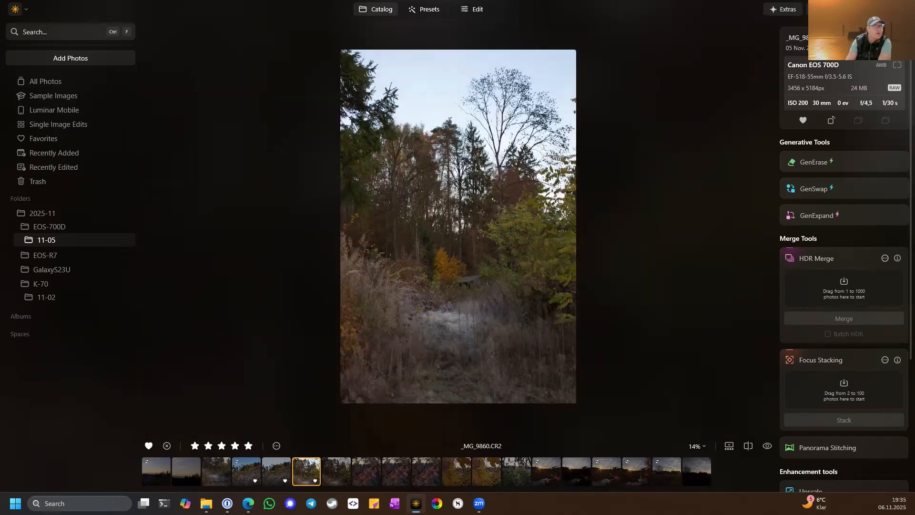
# Open the forest photo for editing and apply Auto Adjust in the Develop tool
pyautogui.click(479, 9)
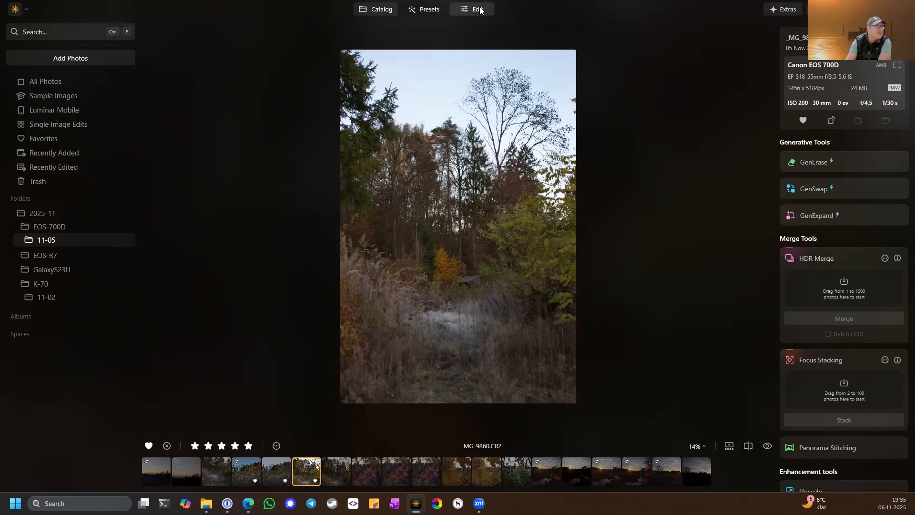
pyautogui.click(800, 129)
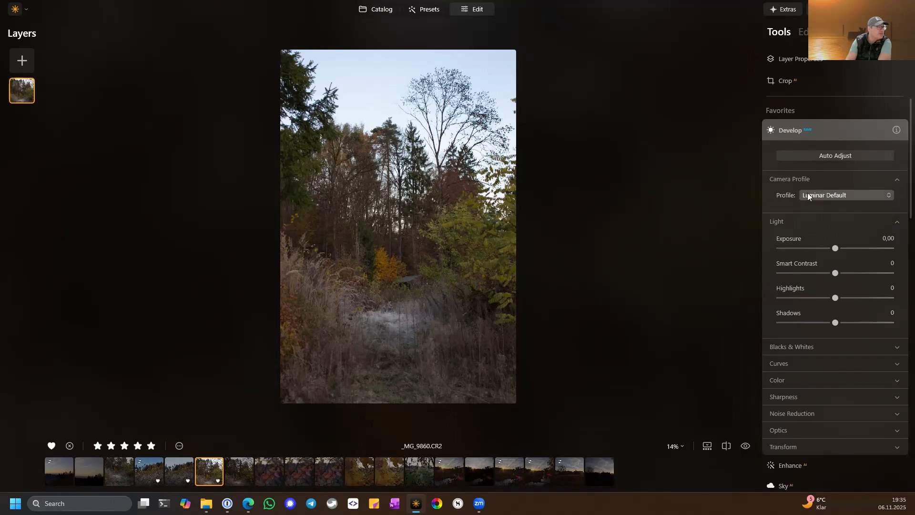
pyautogui.click(832, 157)
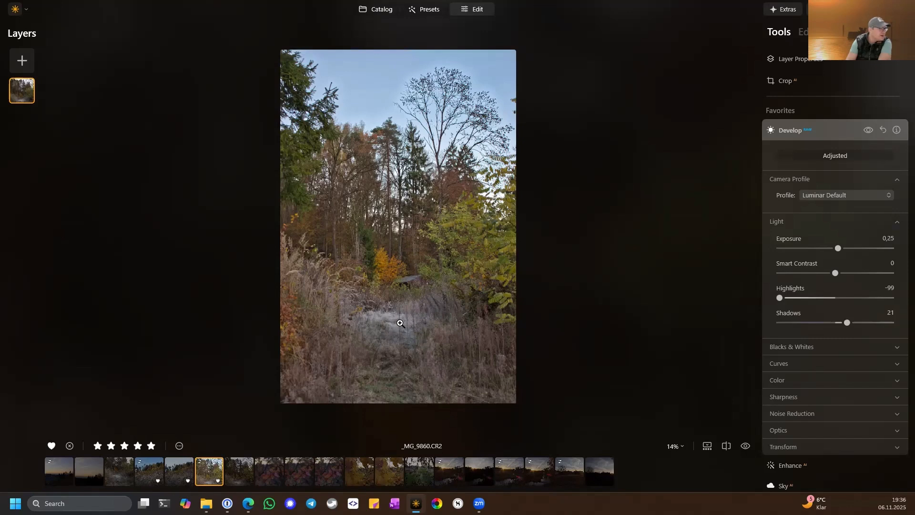
pyautogui.scroll(2, 412, 322)
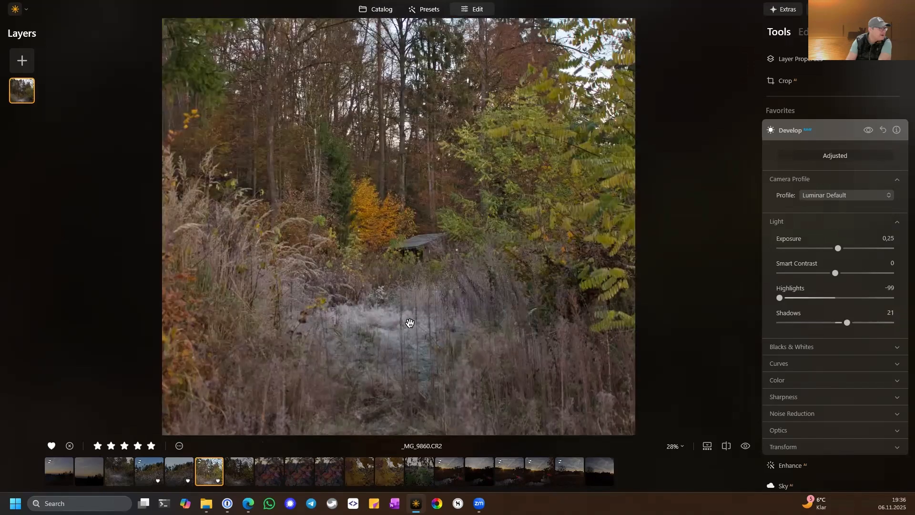
pyautogui.scroll(-1, 410, 322)
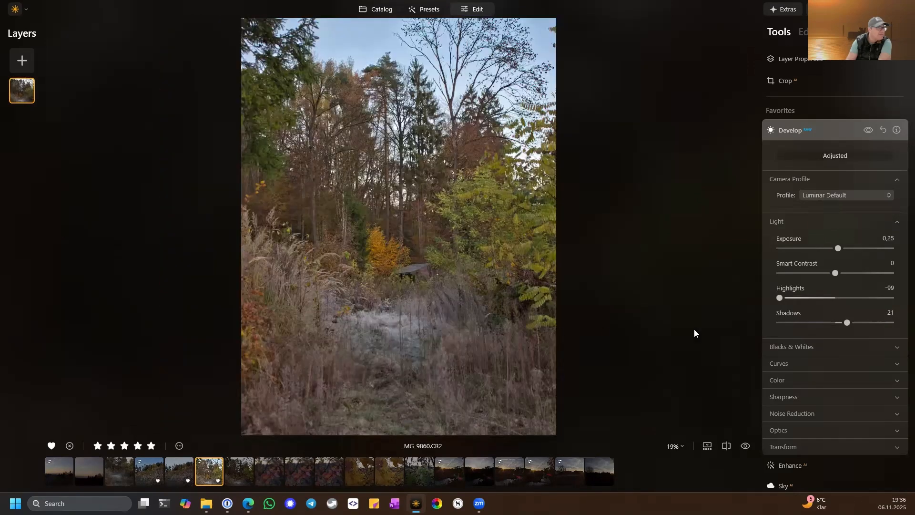
pyautogui.scroll(-1, 695, 334)
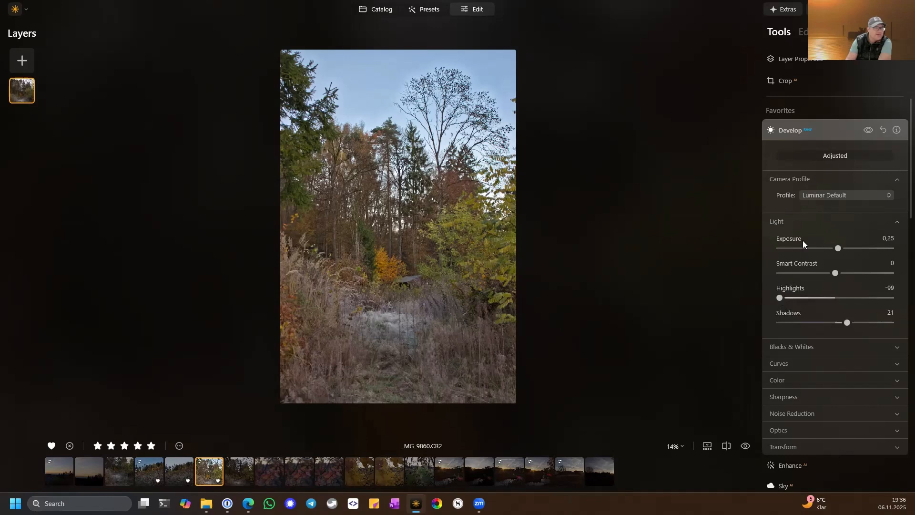
# Set Highlights to -100 and Shadows to 21 in the Develop light settings
pyautogui.moveTo(778, 298); pyautogui.dragTo(758, 304)
pyautogui.moveTo(852, 322)
pyautogui.mouseDown()
pyautogui.moveTo(839, 322)
pyautogui.moveTo(861, 324)
pyautogui.moveTo(837, 322)
pyautogui.moveTo(879, 322)
pyautogui.moveTo(849, 326)
pyautogui.mouseUp()
pyautogui.moveTo(849, 326); pyautogui.dragTo(848, 326)
# Shift the black point of the overall Develop tone curve slightly inward to deepen the darkest tones
pyautogui.click(810, 362)
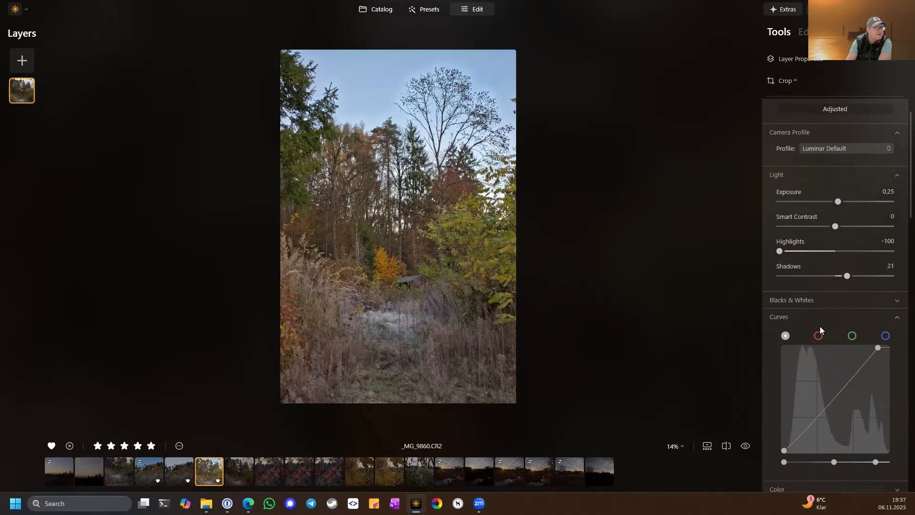
pyautogui.scroll(-2, 820, 326)
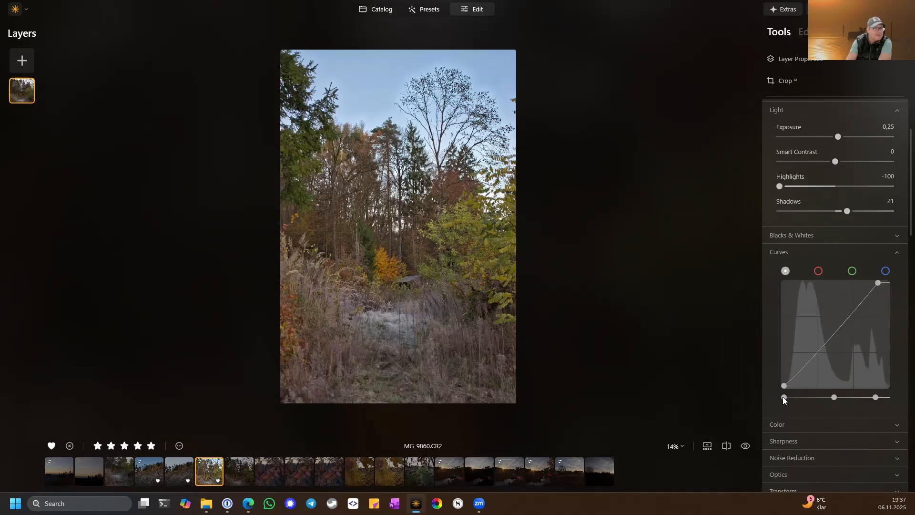
pyautogui.moveTo(783, 397); pyautogui.dragTo(785, 397)
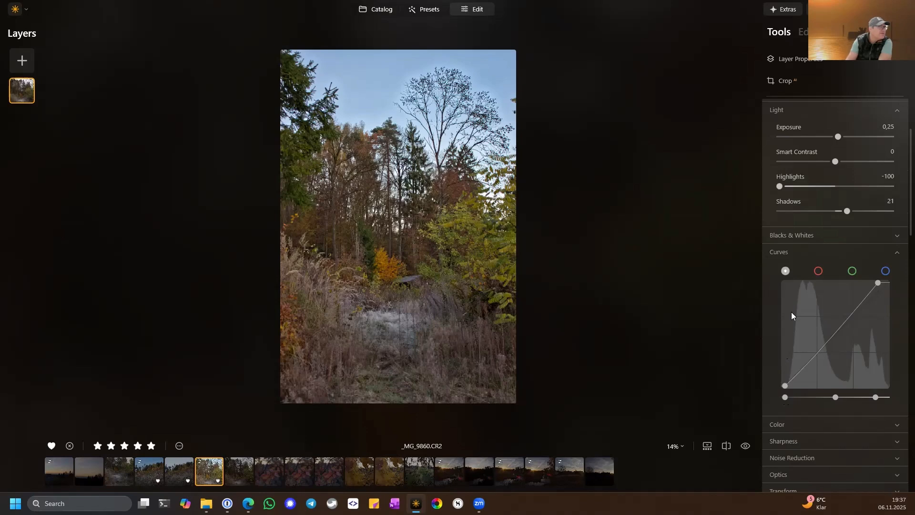
# Compare the photo with and without the Develop adjustments, leaving them switched on
pyautogui.scroll(3, 860, 130)
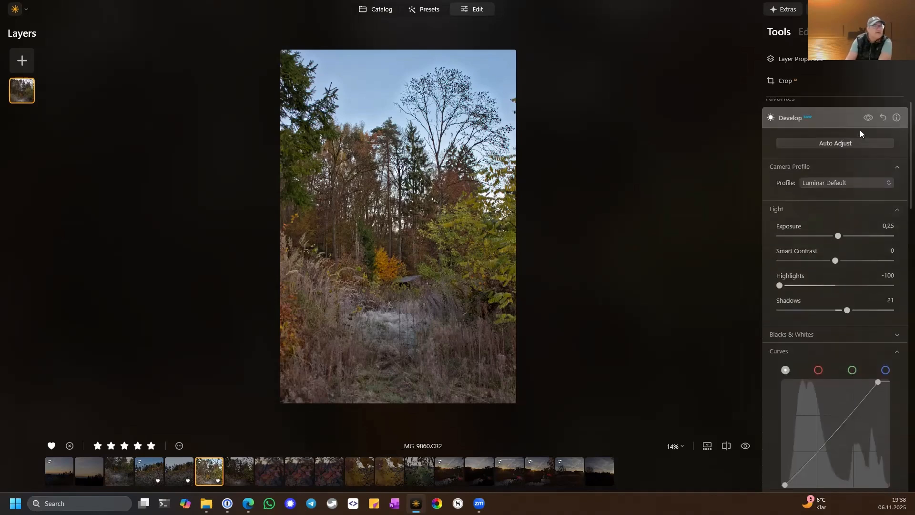
pyautogui.click(866, 129)
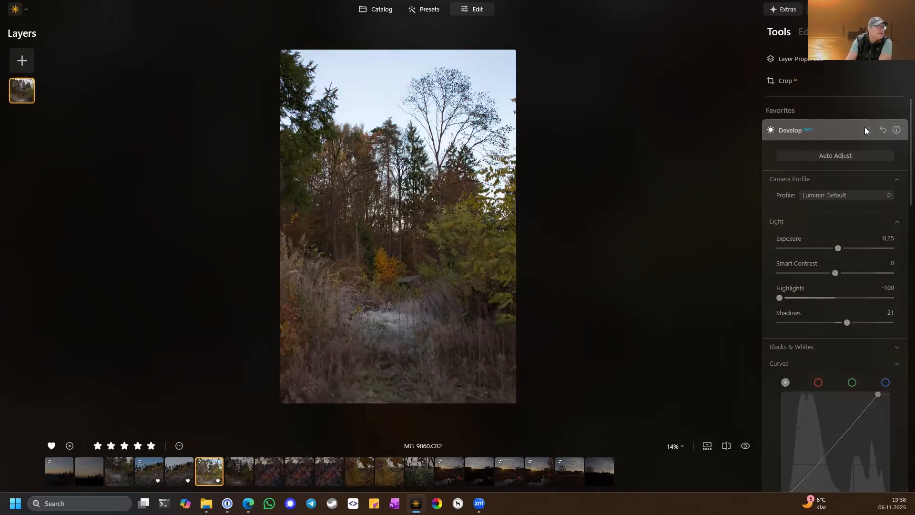
pyautogui.click(867, 130)
pyautogui.click(867, 129)
pyautogui.click(867, 131)
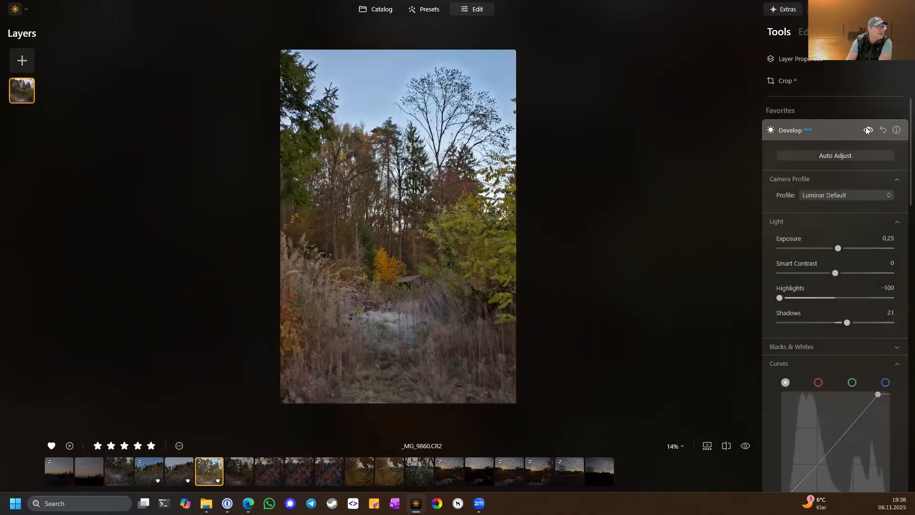
pyautogui.click(867, 130)
pyautogui.click(866, 128)
# Close the Develop tool and apply Noiseless noise reduction at the Low level
pyautogui.click(823, 130)
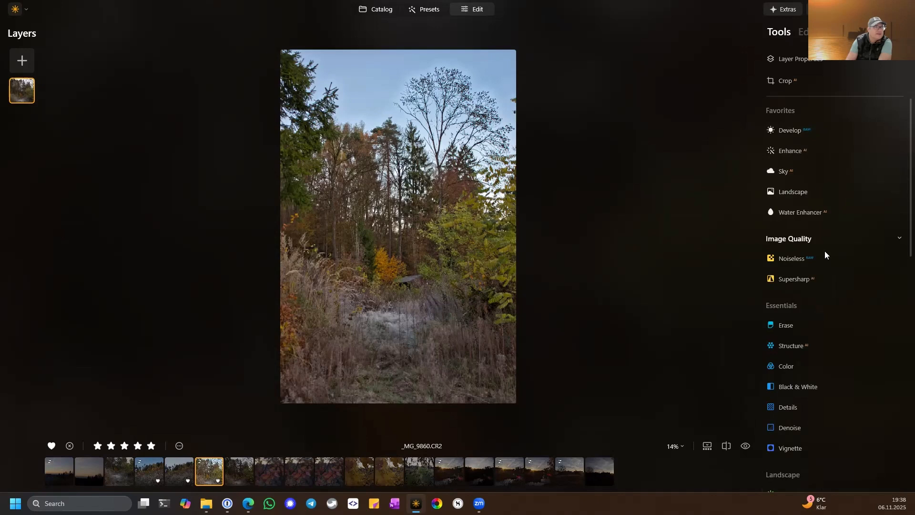
pyautogui.click(806, 260)
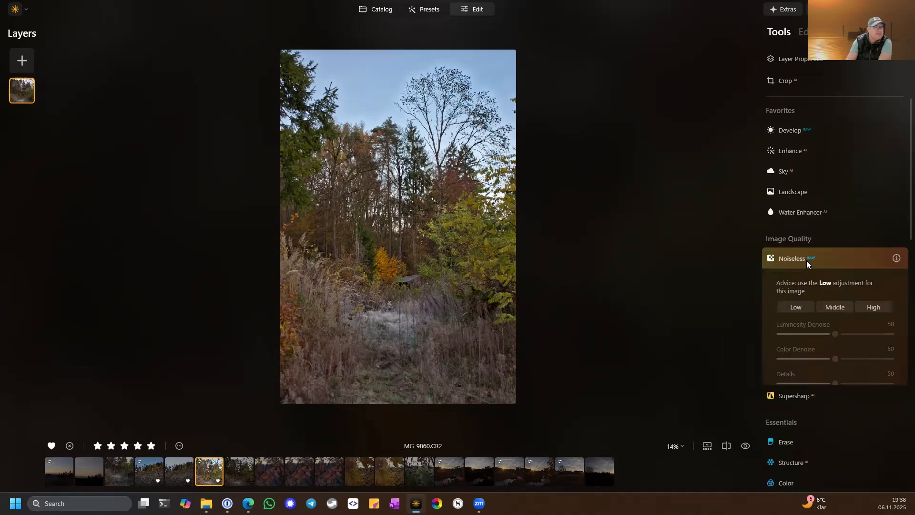
pyautogui.click(800, 307)
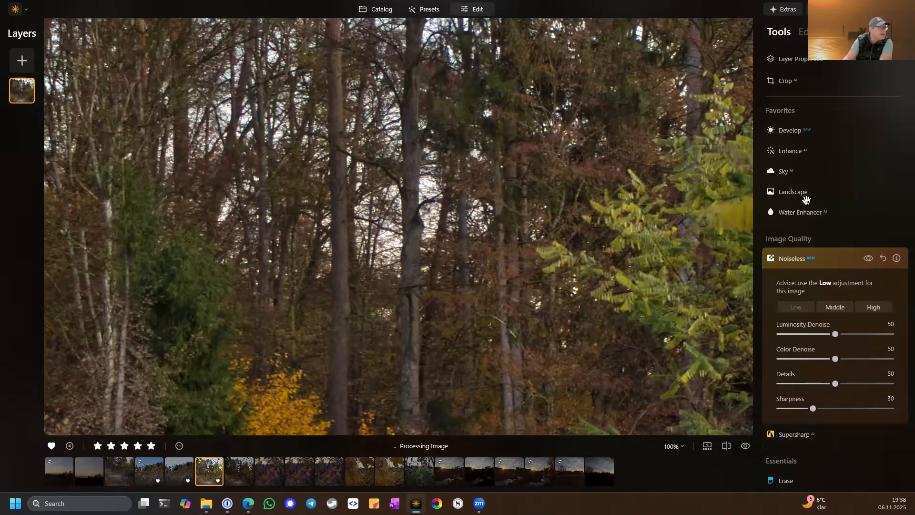
# Compare the tree trunks at 100% magnification with and without Noiseless, leaving the noise reduction on
pyautogui.click(868, 260)
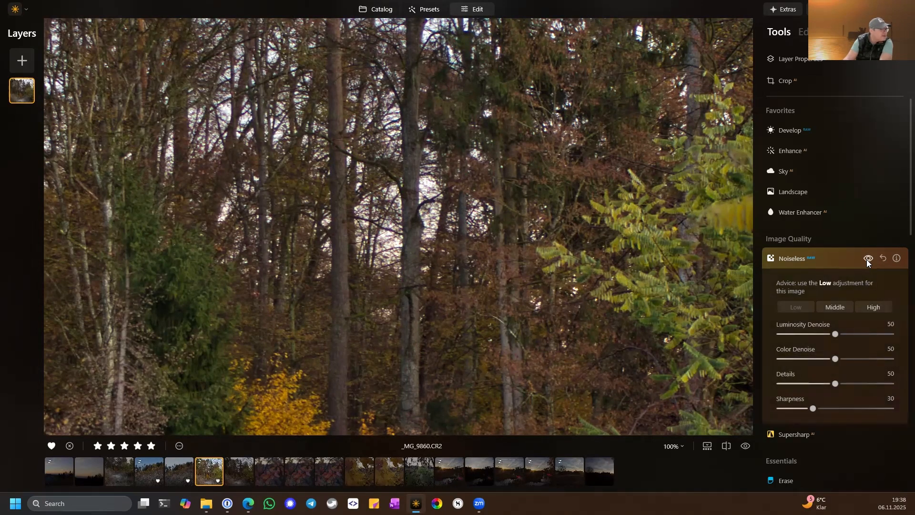
pyautogui.click(867, 259)
pyautogui.click(867, 259)
pyautogui.click(867, 259)
pyautogui.click(867, 259)
pyautogui.click(867, 259)
pyautogui.click(867, 260)
pyautogui.click(867, 259)
pyautogui.click(866, 260)
pyautogui.click(867, 260)
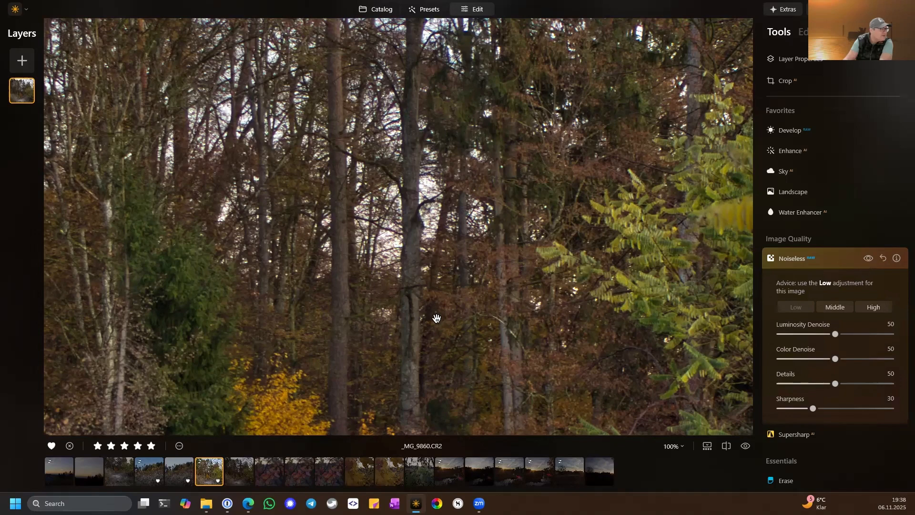
# Compare the hut, orange tree and undergrowth at 100% magnification with and without Noiseless, leaving the noise reduction on
pyautogui.moveTo(433, 317); pyautogui.dragTo(494, 225)
pyautogui.moveTo(537, 247); pyautogui.dragTo(572, 212)
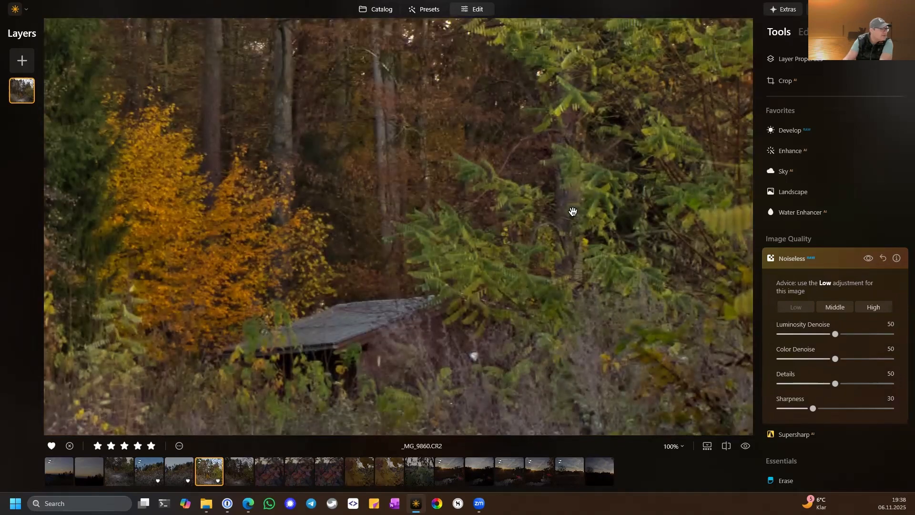
pyautogui.moveTo(503, 267); pyautogui.dragTo(551, 235)
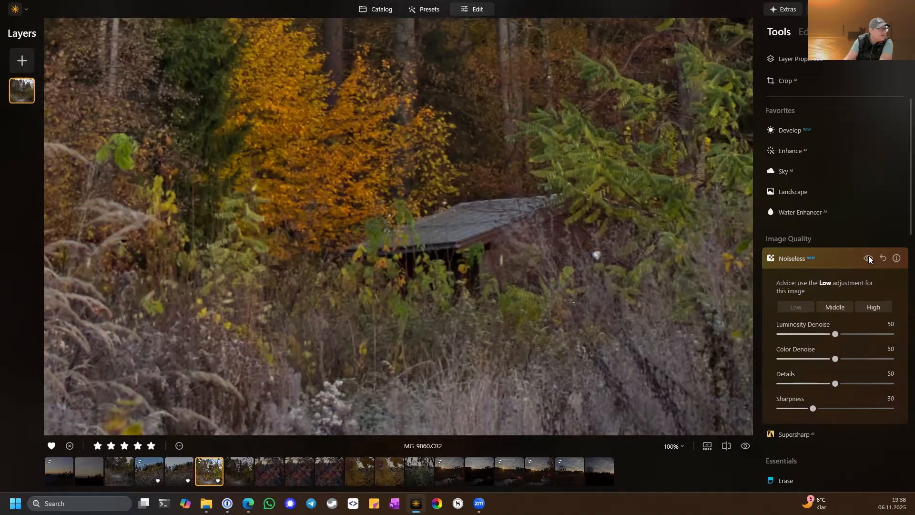
pyautogui.click(868, 257)
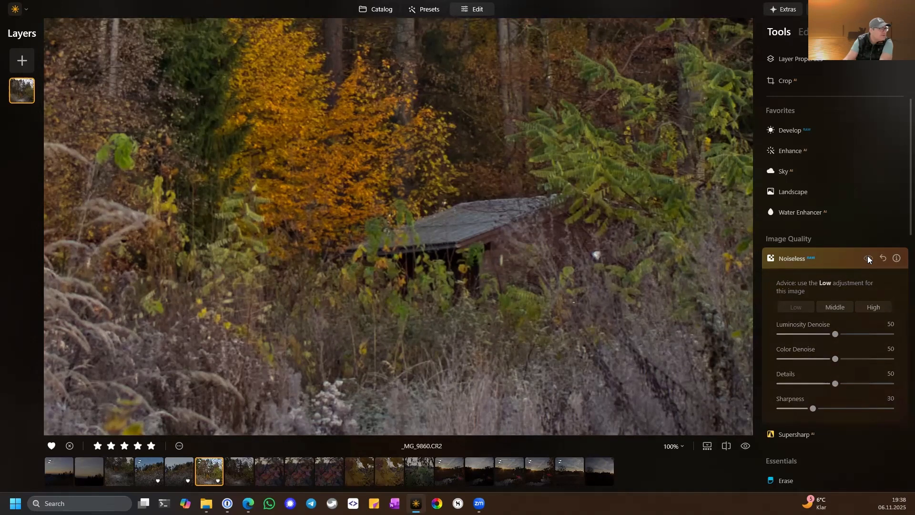
pyautogui.click(867, 256)
pyautogui.click(868, 256)
pyautogui.click(868, 256)
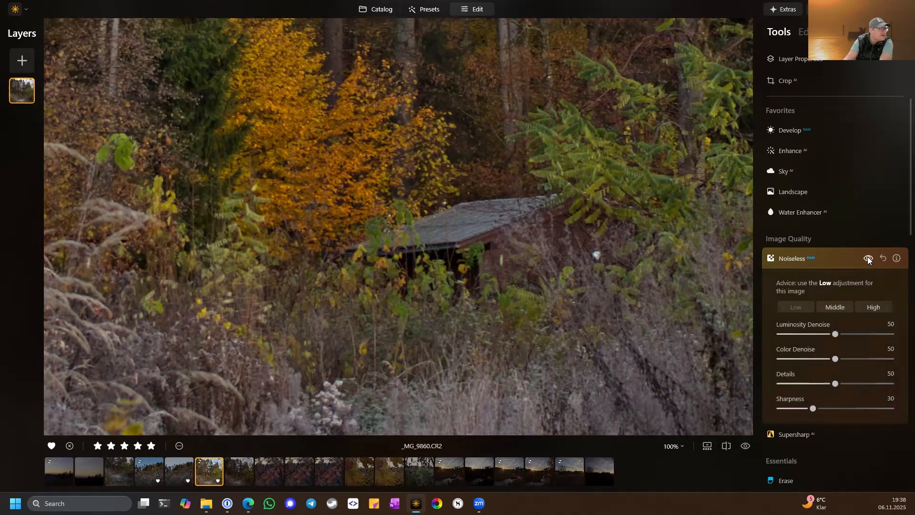
pyautogui.click(868, 256)
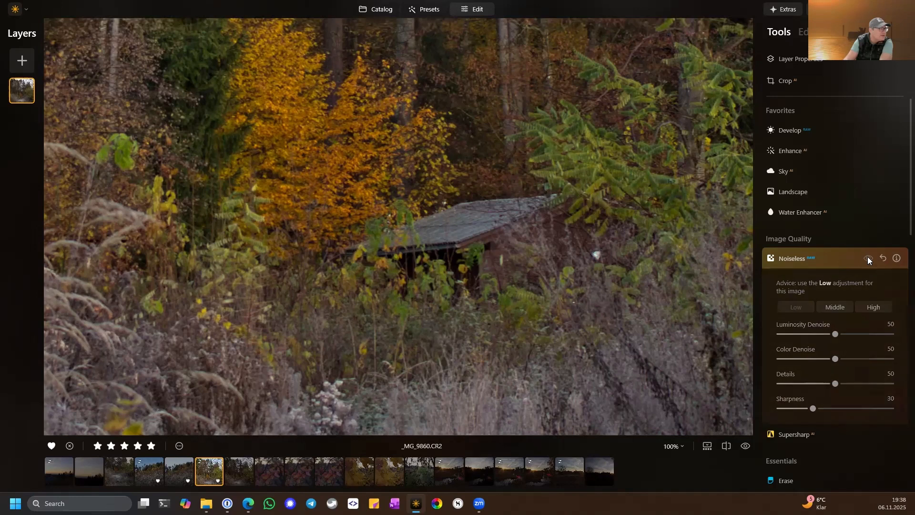
pyautogui.click(868, 257)
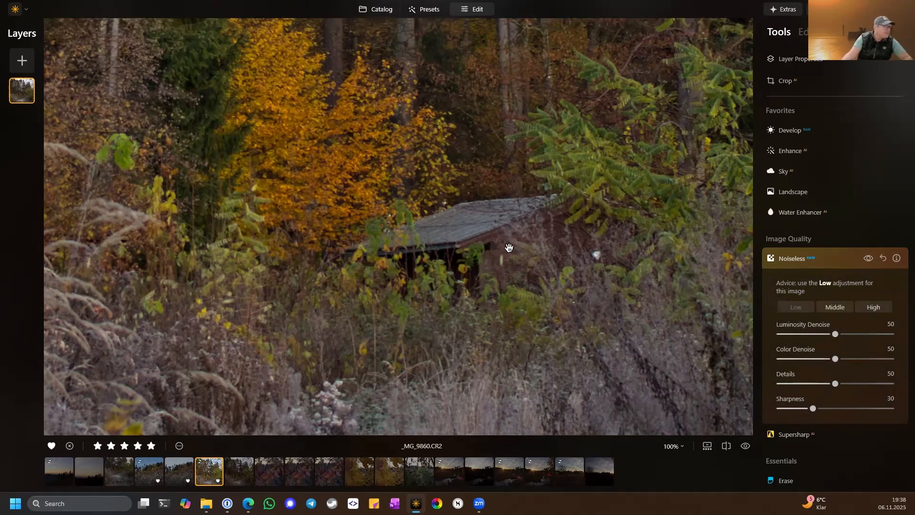
pyautogui.click(868, 258)
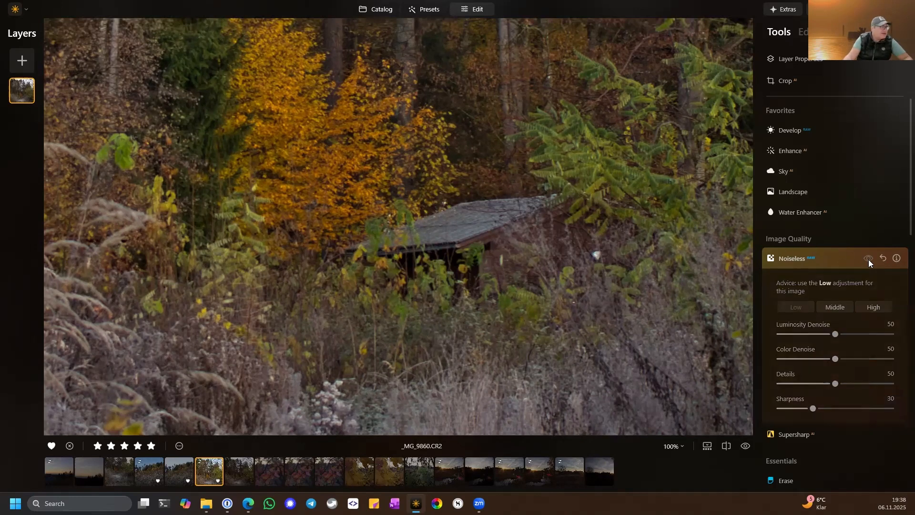
pyautogui.click(868, 259)
pyautogui.click(500, 261)
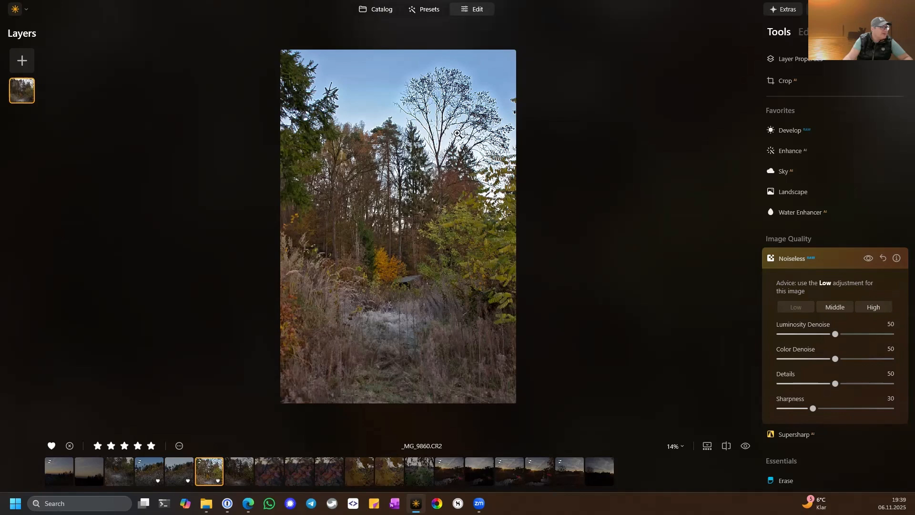
# Apply Enhance AI with Accent at 12 and Sky Enhancer at 7
pyautogui.click(802, 151)
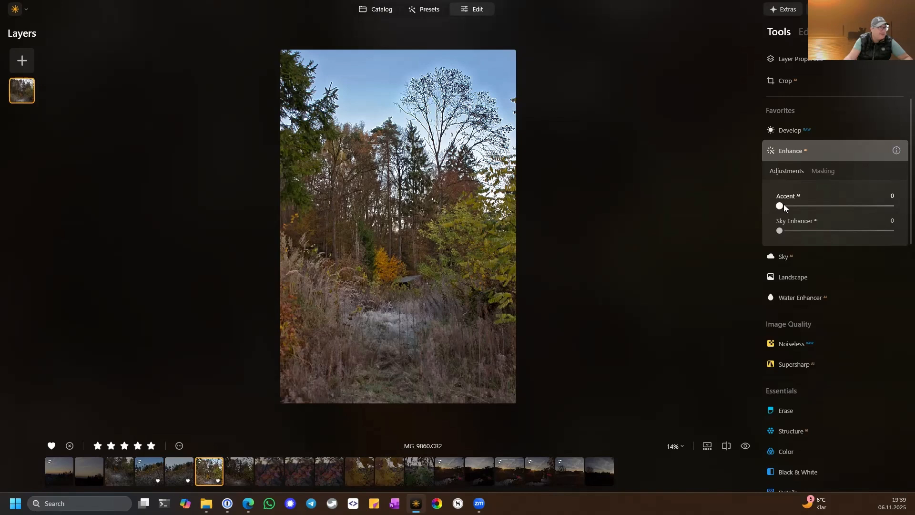
pyautogui.moveTo(784, 205)
pyautogui.mouseDown()
pyautogui.moveTo(882, 205)
pyautogui.moveTo(780, 205)
pyautogui.moveTo(816, 205)
pyautogui.moveTo(797, 204)
pyautogui.mouseUp()
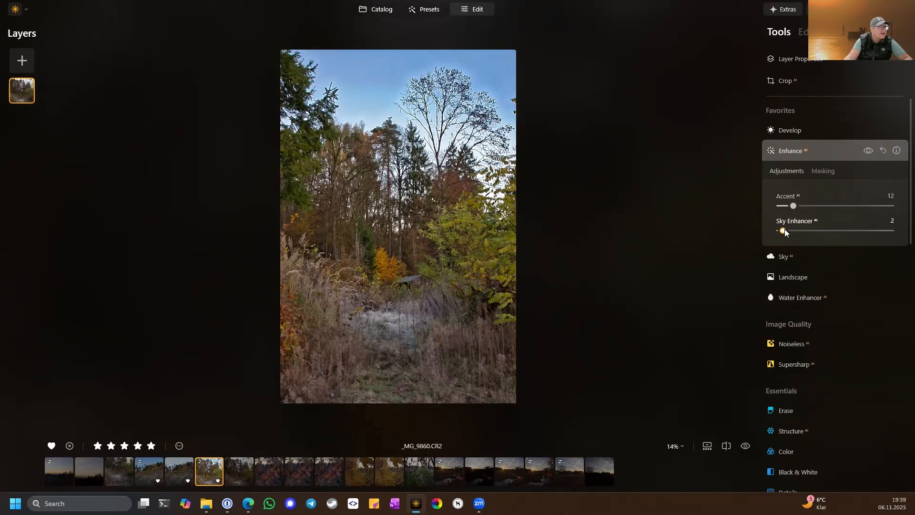
pyautogui.moveTo(784, 232)
pyautogui.mouseDown()
pyautogui.moveTo(884, 231)
pyautogui.moveTo(786, 232)
pyautogui.mouseUp()
# Compare the photo with and without the Enhance adjustments, leaving them switched on
pyautogui.click(865, 150)
pyautogui.click(865, 151)
pyautogui.click(867, 151)
pyautogui.click(867, 151)
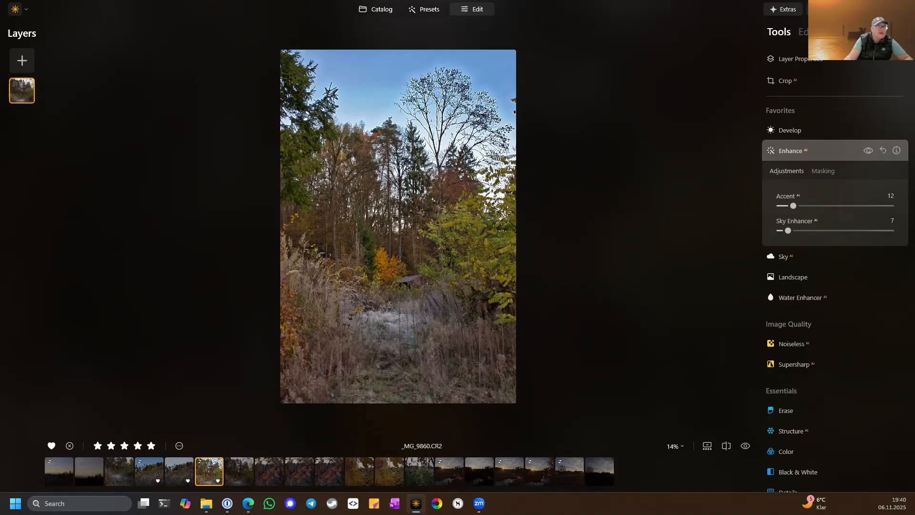
# Review the saved RAW Develop settings in the photo's edit history, then return to the editing tools
pyautogui.click(810, 32)
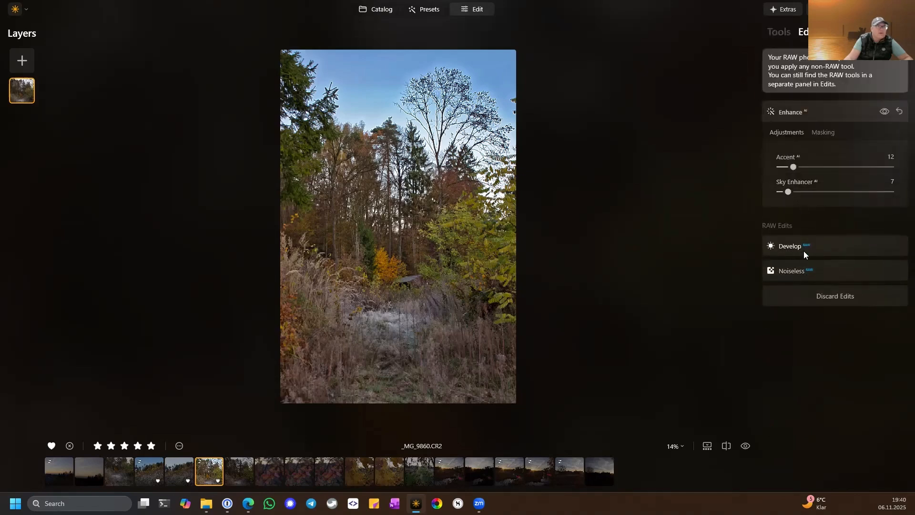
pyautogui.click(799, 247)
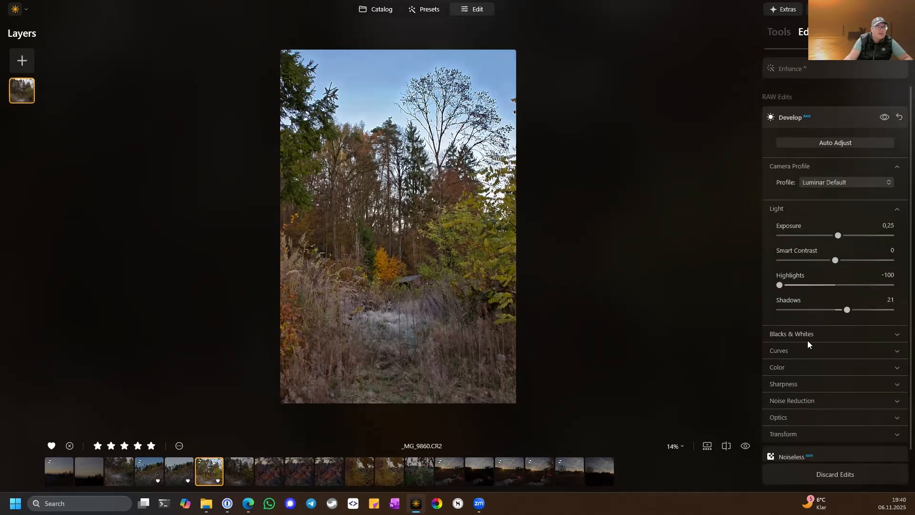
pyautogui.scroll(-1, 807, 340)
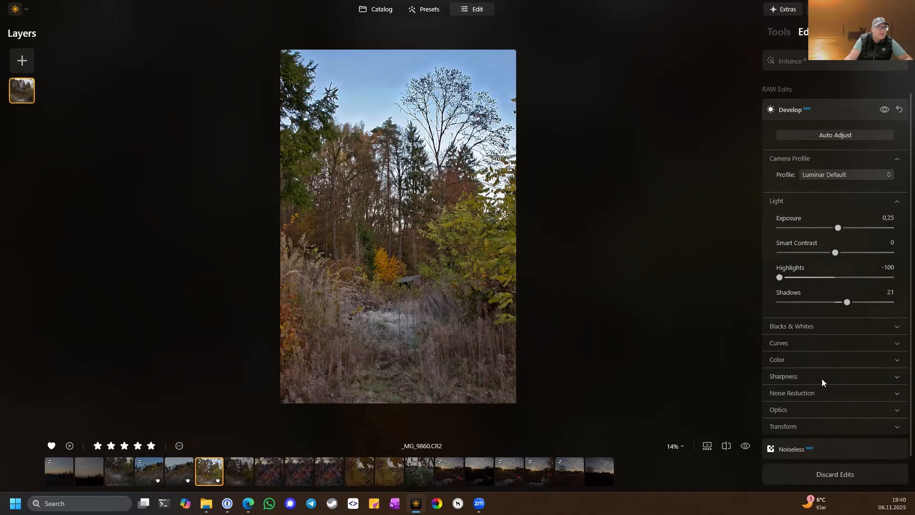
pyautogui.scroll(2, 842, 114)
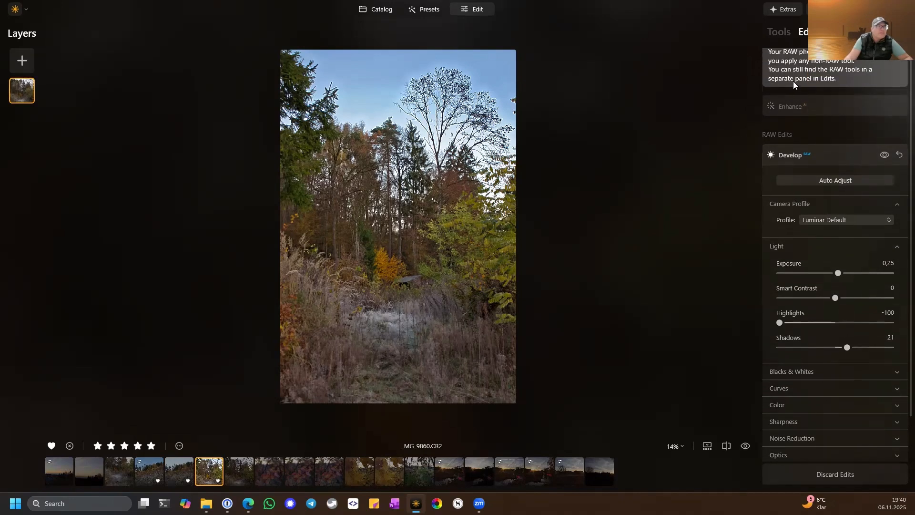
pyautogui.click(782, 29)
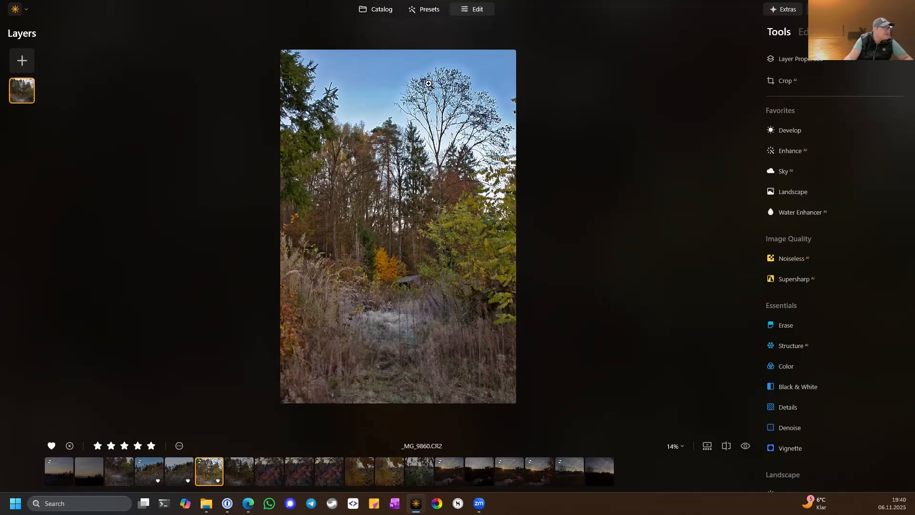
# Examine the sky and the bare tree's branches at closer magnification
pyautogui.scroll(3, 433, 95)
pyautogui.scroll(1, 433, 95)
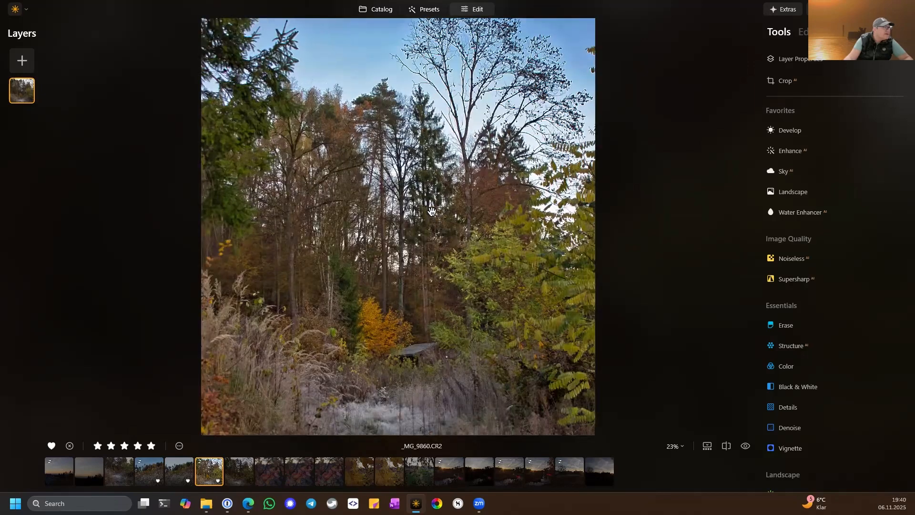
pyautogui.scroll(3, 453, 229)
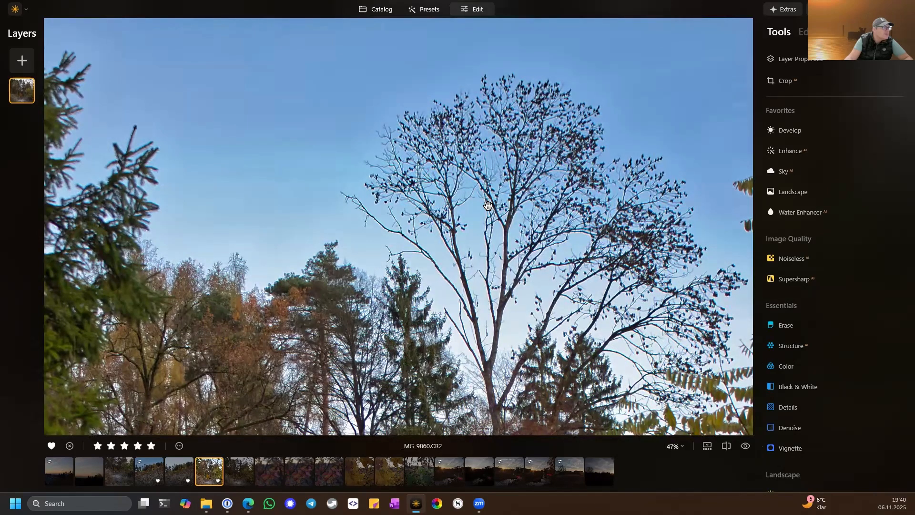
pyautogui.scroll(1, 487, 206)
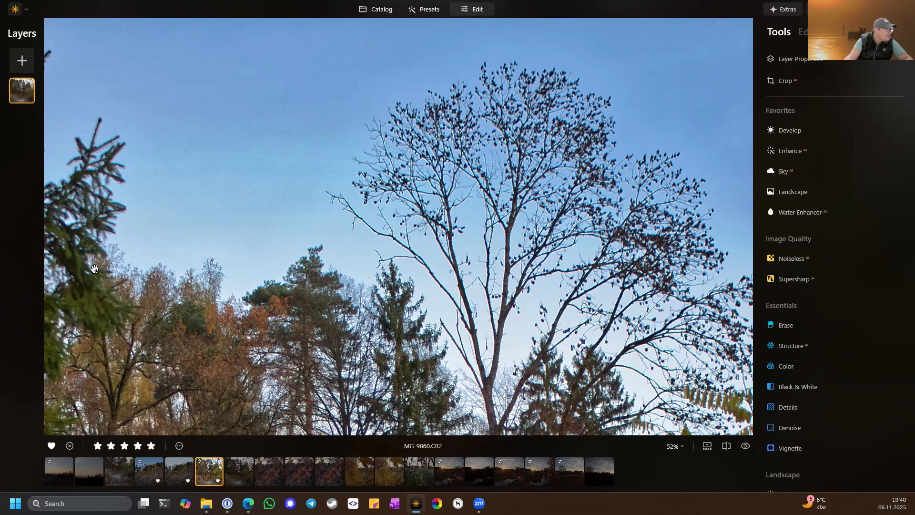
pyautogui.click(152, 272)
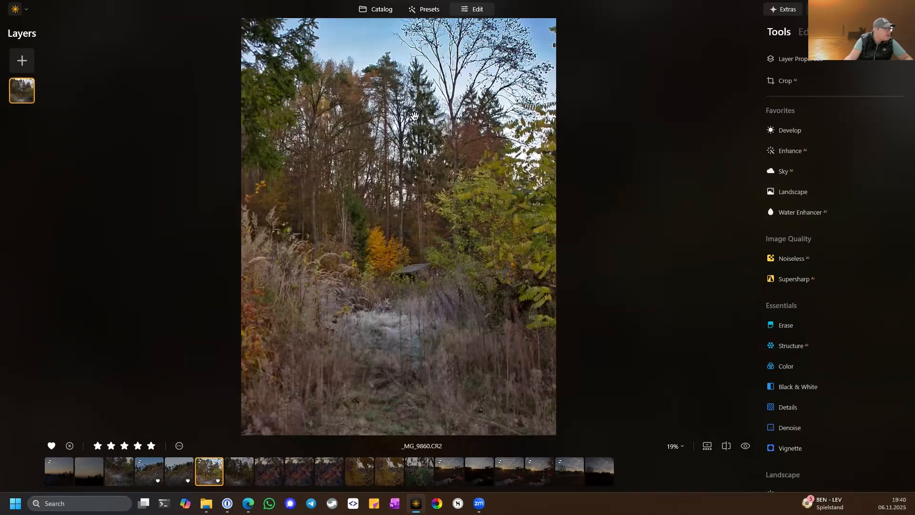
# Compare the whole edited photo with the unedited original, leaving the edits shown
pyautogui.click(745, 447)
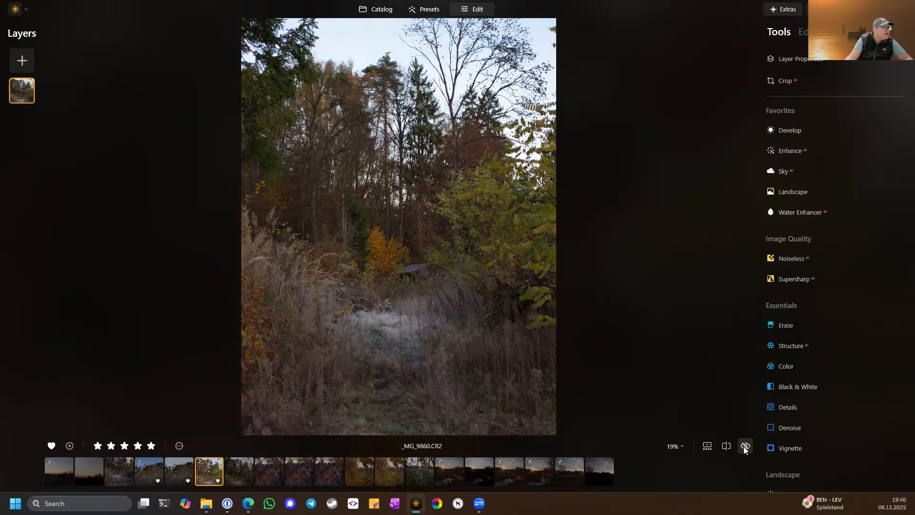
pyautogui.click(745, 446)
pyautogui.click(744, 447)
pyautogui.click(743, 447)
pyautogui.scroll(-2, 693, 454)
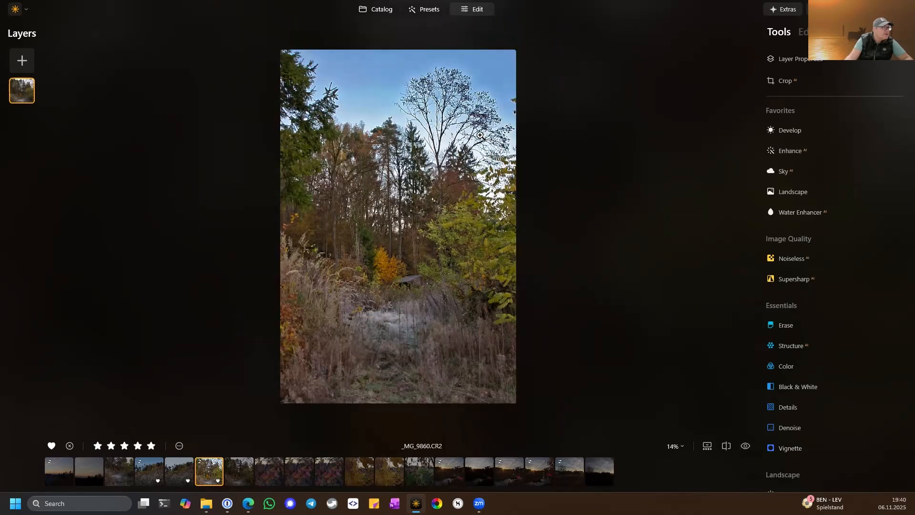
# Compare the bare tree's branches before and after all edits at 100% magnification, then return to the full photo
pyautogui.click(453, 125)
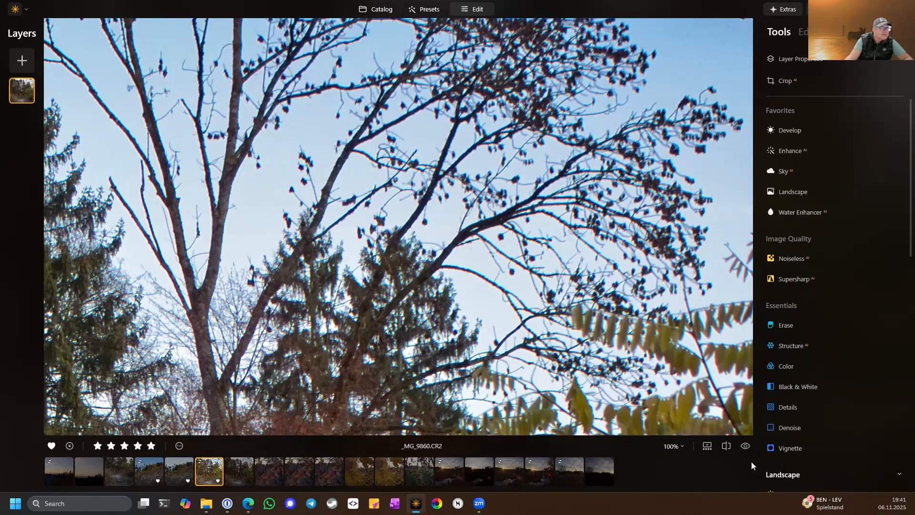
pyautogui.click(744, 446)
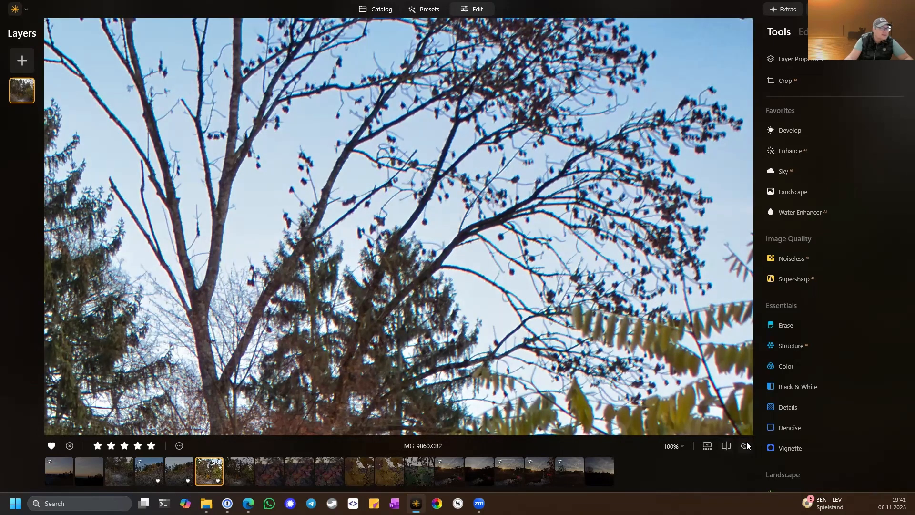
pyautogui.click(745, 446)
pyautogui.doubleClick(589, 268)
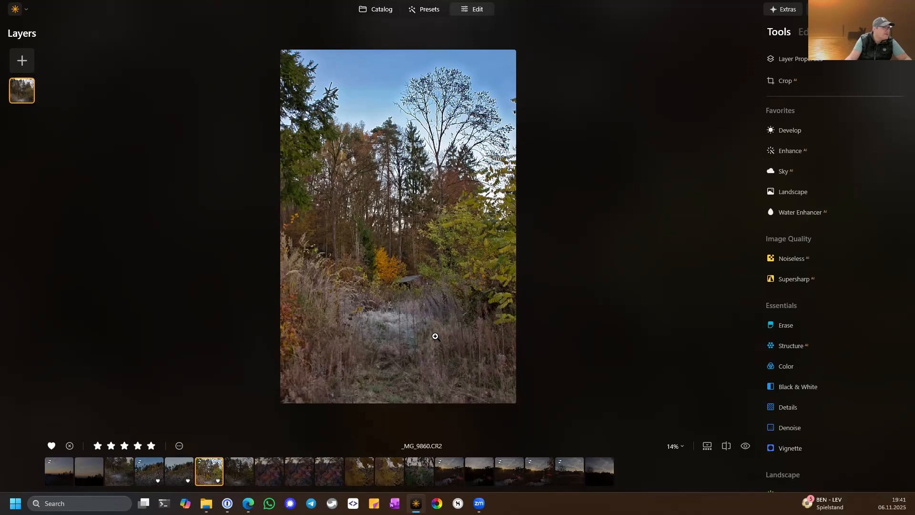
# Set Landscape's Golden Hour to 7 and Foliage Enhancer to 9, comparing the photo with and without these adjustments
pyautogui.scroll(1, 434, 335)
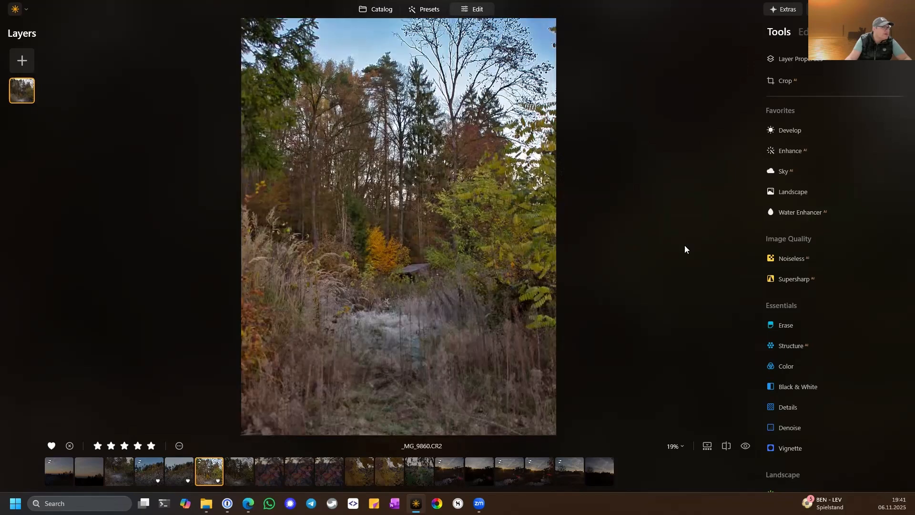
pyautogui.click(799, 193)
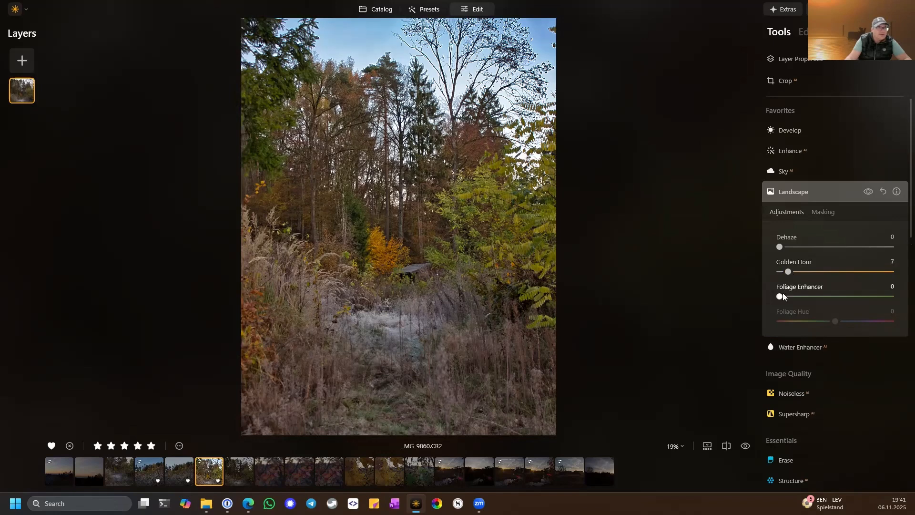
pyautogui.moveTo(780, 297); pyautogui.dragTo(801, 296)
pyautogui.click(869, 193)
pyautogui.click(869, 193)
pyautogui.click(869, 193)
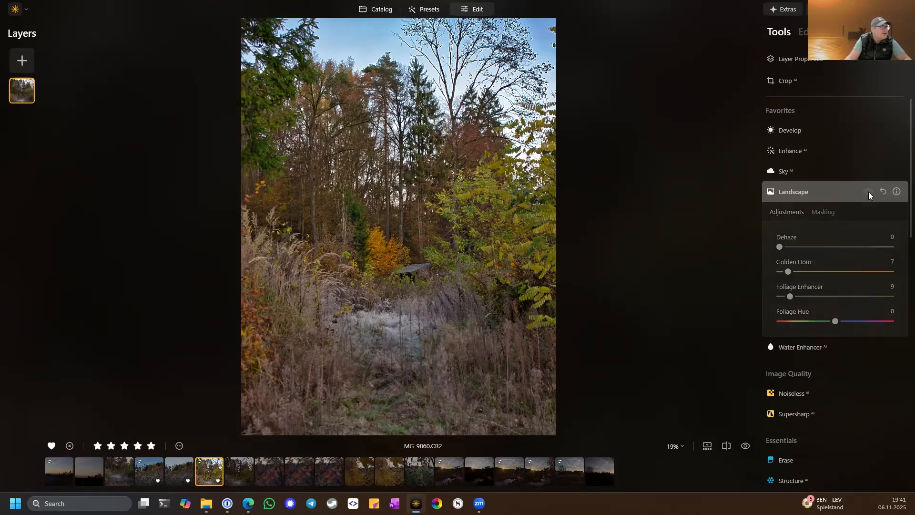
pyautogui.click(868, 192)
pyautogui.click(868, 192)
pyautogui.click(868, 192)
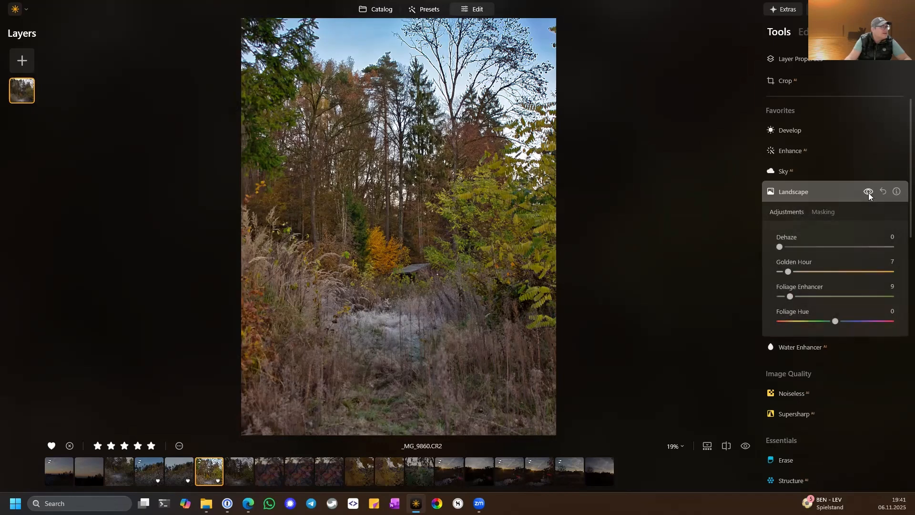
# Reduce the Foliage Enhancer to 7, compare the photo with and without Landscape, and close the tool with the adjustments on
pyautogui.moveTo(788, 297); pyautogui.dragTo(785, 296)
pyautogui.click(869, 192)
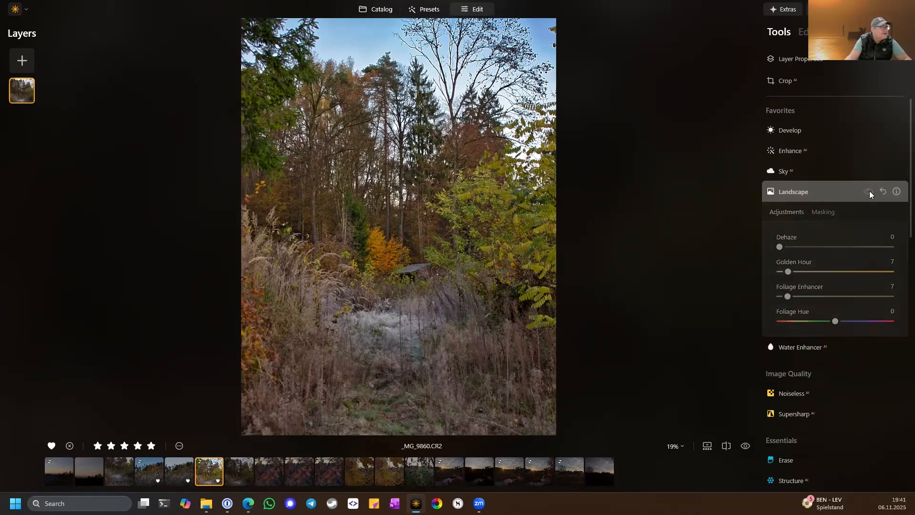
pyautogui.click(869, 191)
pyautogui.click(868, 191)
pyautogui.click(868, 192)
pyautogui.click(869, 191)
pyautogui.click(868, 191)
pyautogui.click(869, 191)
pyautogui.click(869, 191)
pyautogui.click(837, 193)
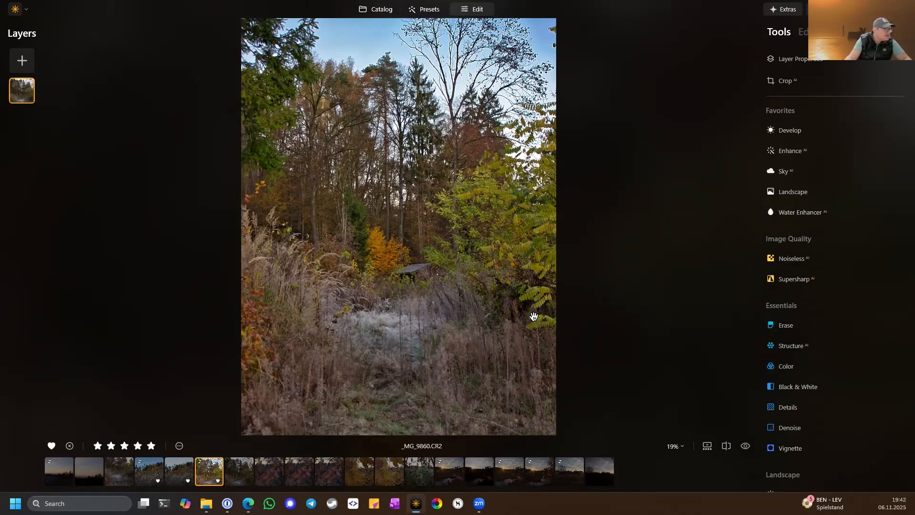
# Crop the photo at its original ratio using the AI composition suggestion, shifting the image slightly within the frame before applying
pyautogui.click(791, 80)
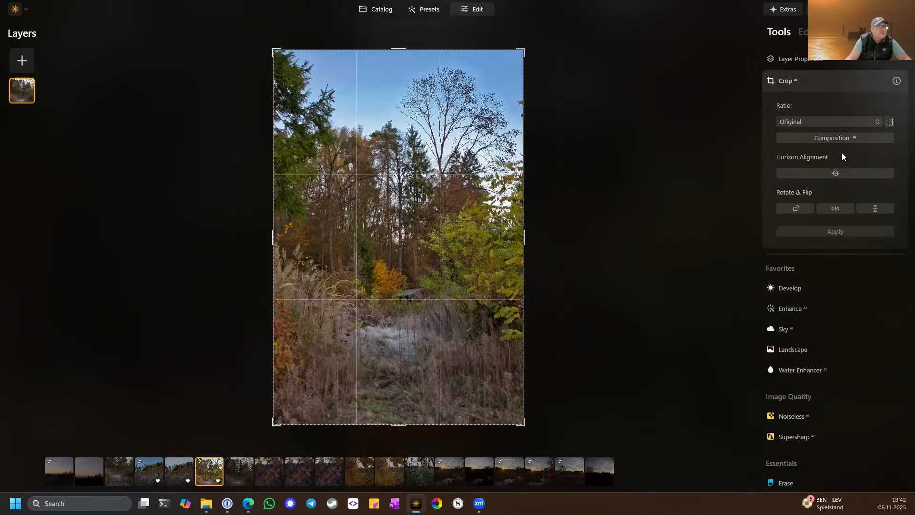
pyautogui.click(836, 139)
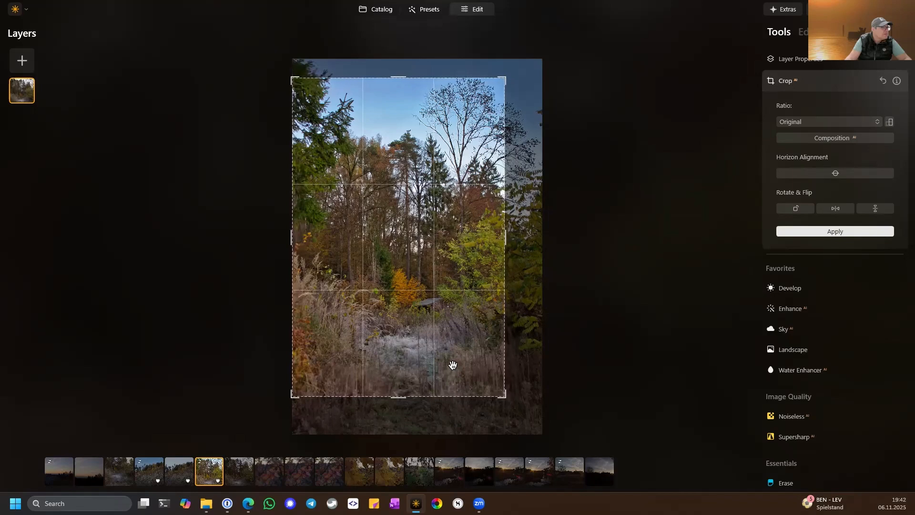
pyautogui.moveTo(462, 366)
pyautogui.mouseDown()
pyautogui.moveTo(470, 363)
pyautogui.moveTo(421, 365)
pyautogui.moveTo(463, 368)
pyautogui.mouseUp()
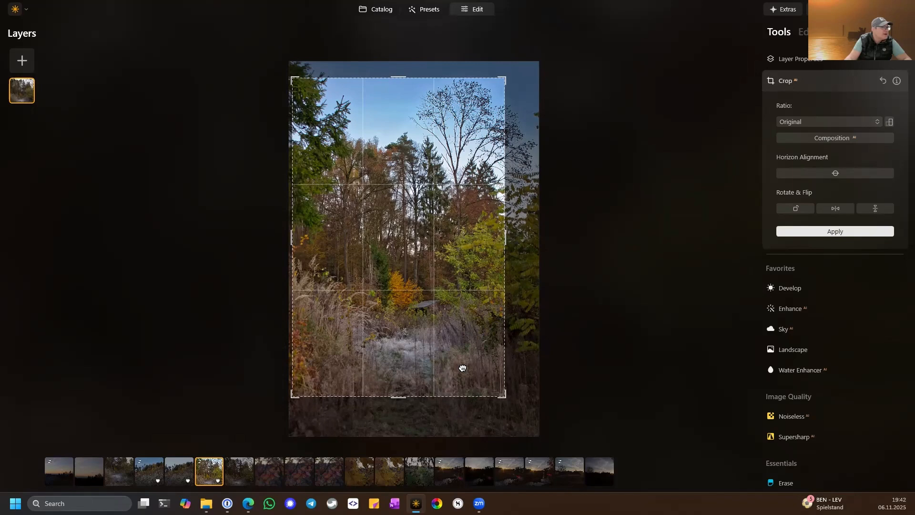
pyautogui.click(842, 231)
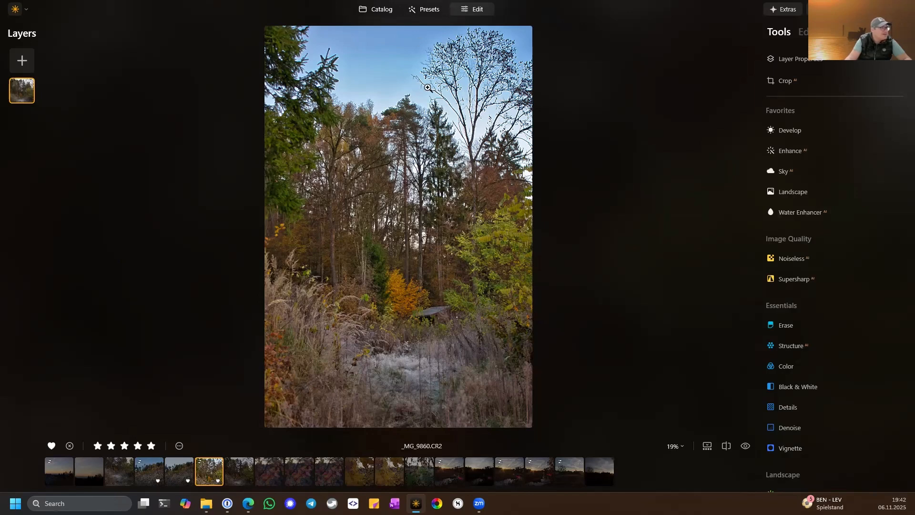
# Examine the bare tree's branches at 100% magnification, the full forest scene, and the frosty clearing in the foreground
pyautogui.click(470, 119)
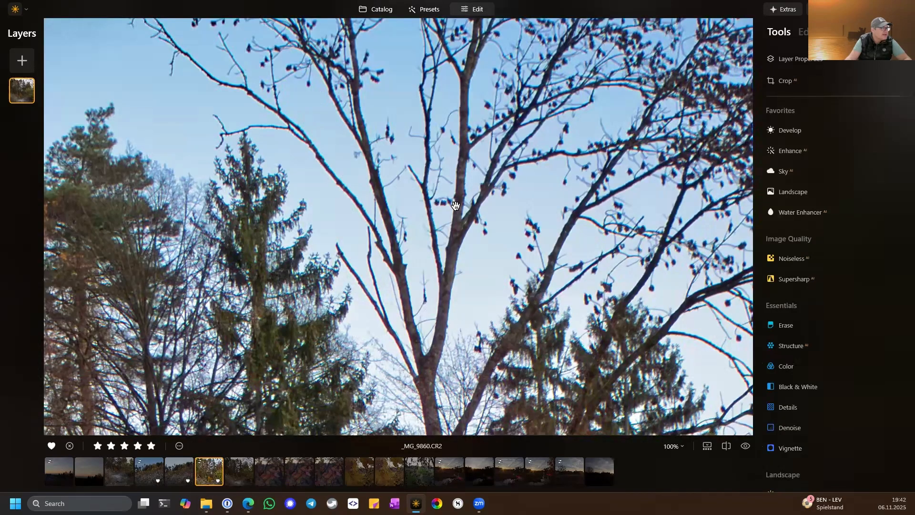
pyautogui.scroll(-3, 497, 174)
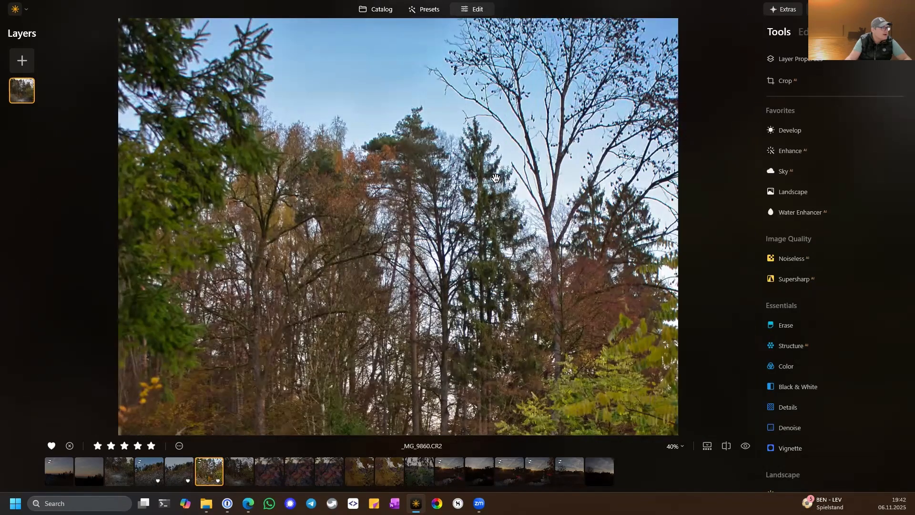
pyautogui.scroll(-1, 496, 177)
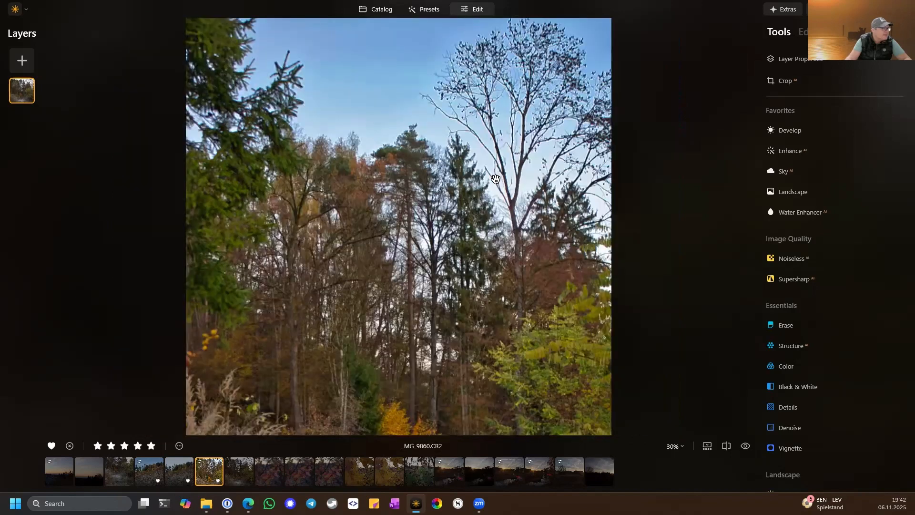
pyautogui.scroll(-1, 472, 234)
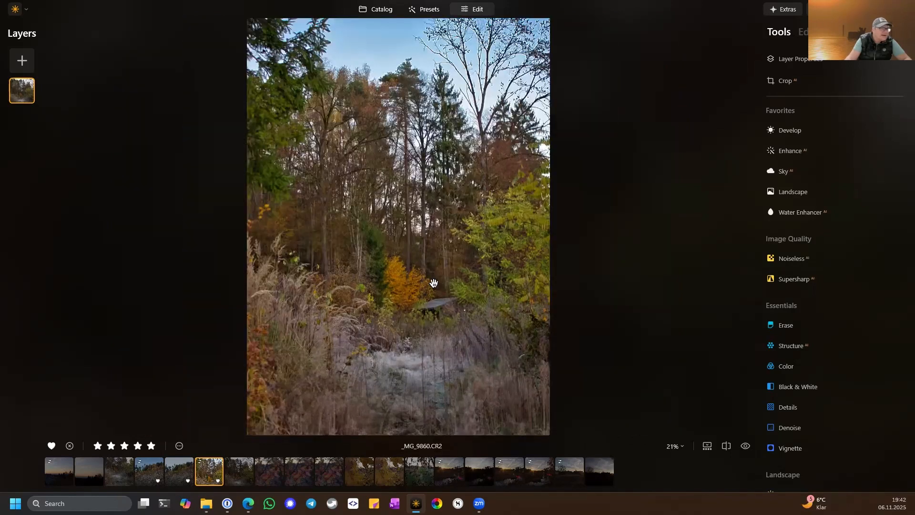
pyautogui.scroll(1, 415, 391)
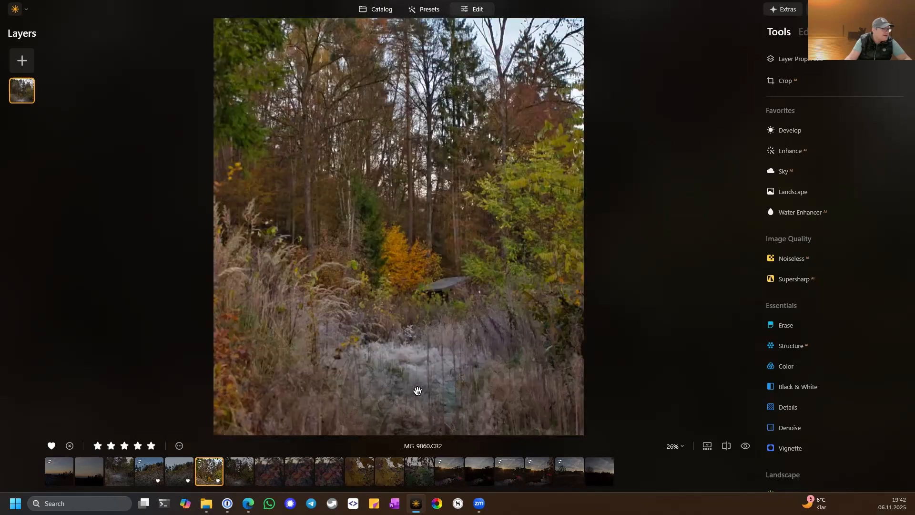
pyautogui.scroll(1, 408, 361)
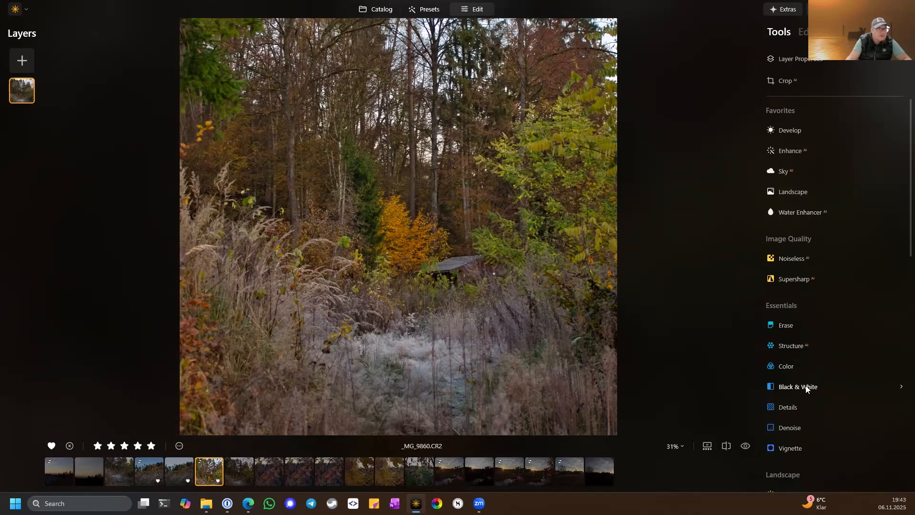
# Mask the Color tool to the frosty clearing in the foreground with a paint brush of size 110
pyautogui.scroll(-6, 814, 389)
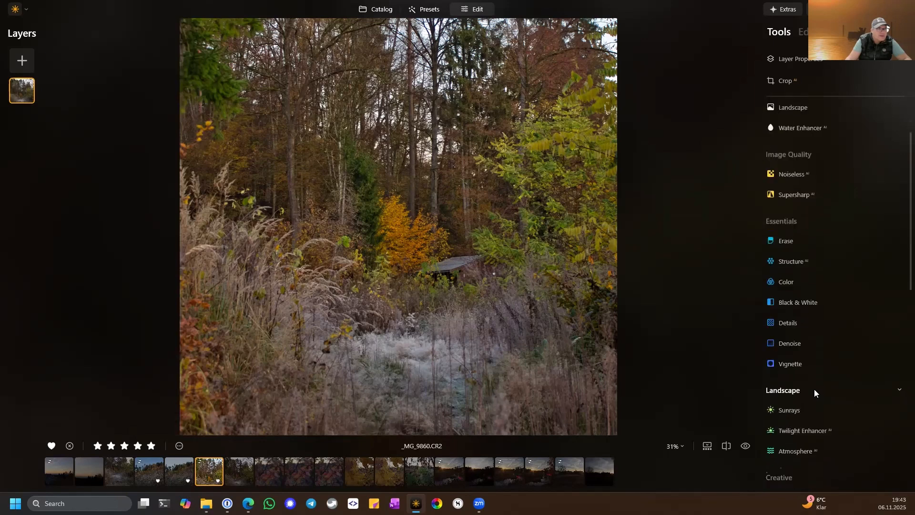
pyautogui.scroll(8, 814, 389)
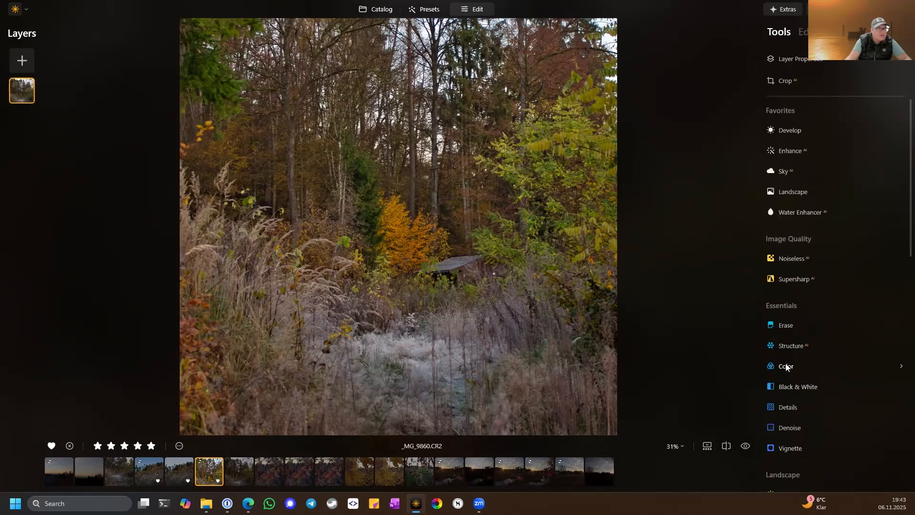
pyautogui.click(787, 366)
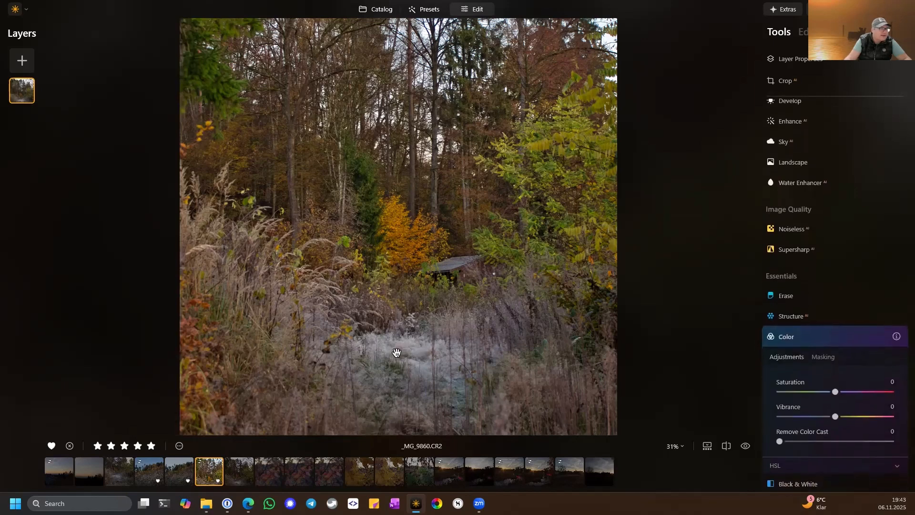
pyautogui.click(824, 357)
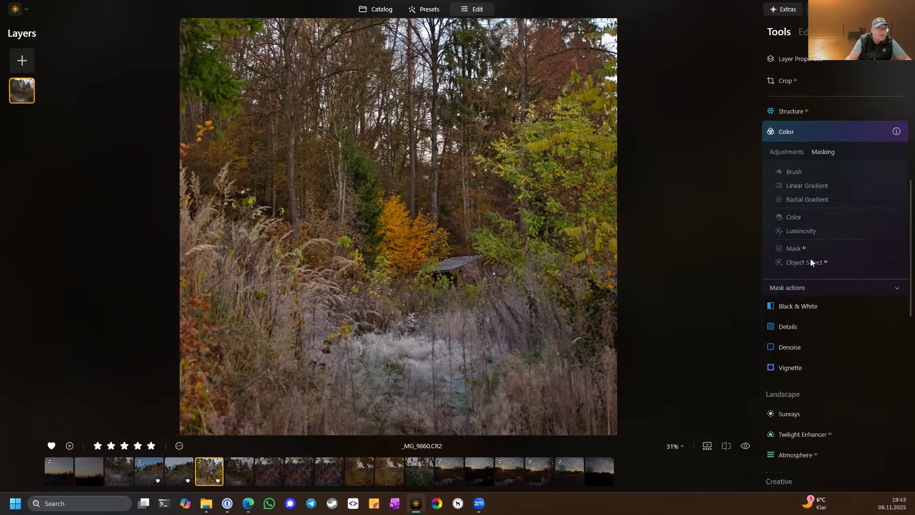
pyautogui.click(797, 172)
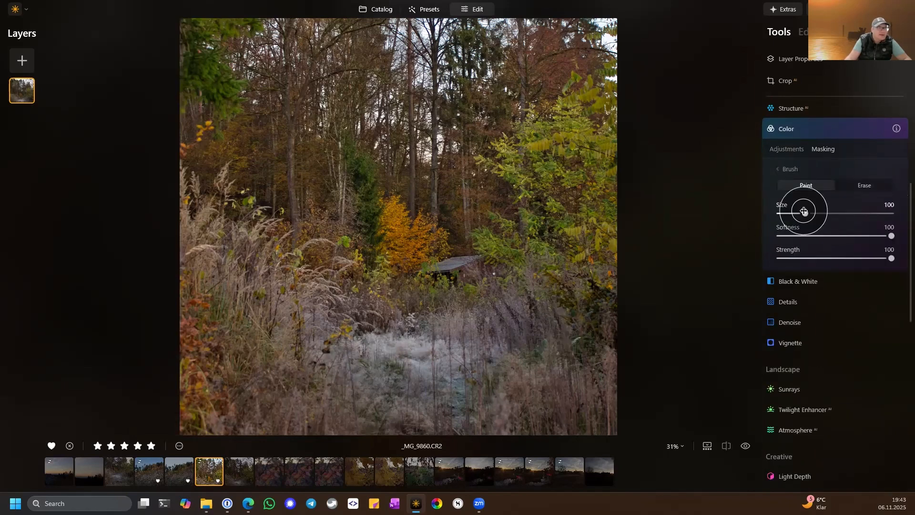
pyautogui.moveTo(804, 212); pyautogui.dragTo(808, 213)
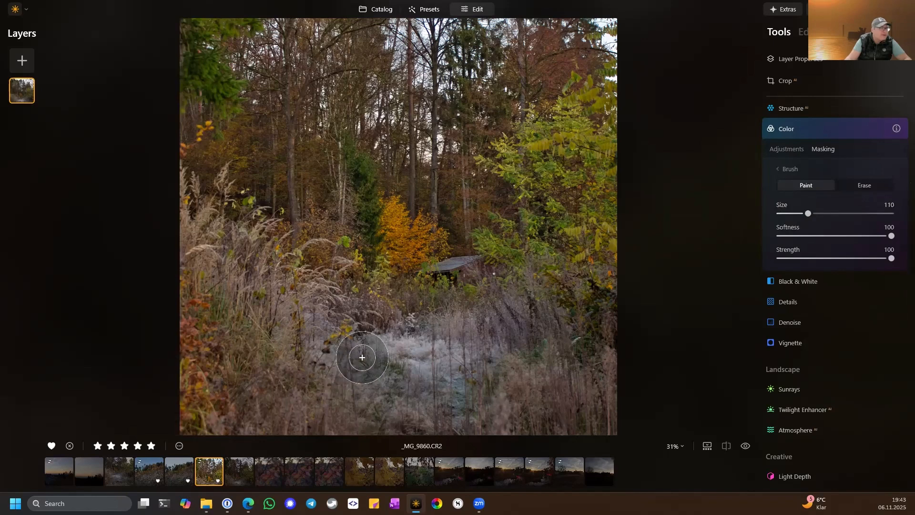
pyautogui.moveTo(362, 357)
pyautogui.mouseDown()
pyautogui.moveTo(478, 343)
pyautogui.moveTo(427, 354)
pyautogui.moveTo(402, 371)
pyautogui.moveTo(455, 375)
pyautogui.moveTo(385, 378)
pyautogui.moveTo(441, 400)
pyautogui.moveTo(469, 349)
pyautogui.moveTo(355, 352)
pyautogui.mouseUp()
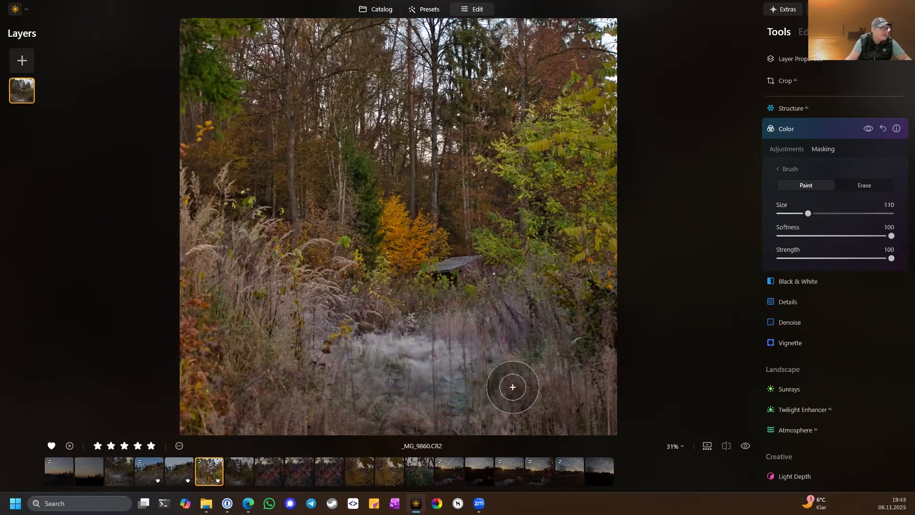
# Set Color's Saturation and Vibrance to -17 each for the masked clearing, trying full desaturation first
pyautogui.click(781, 149)
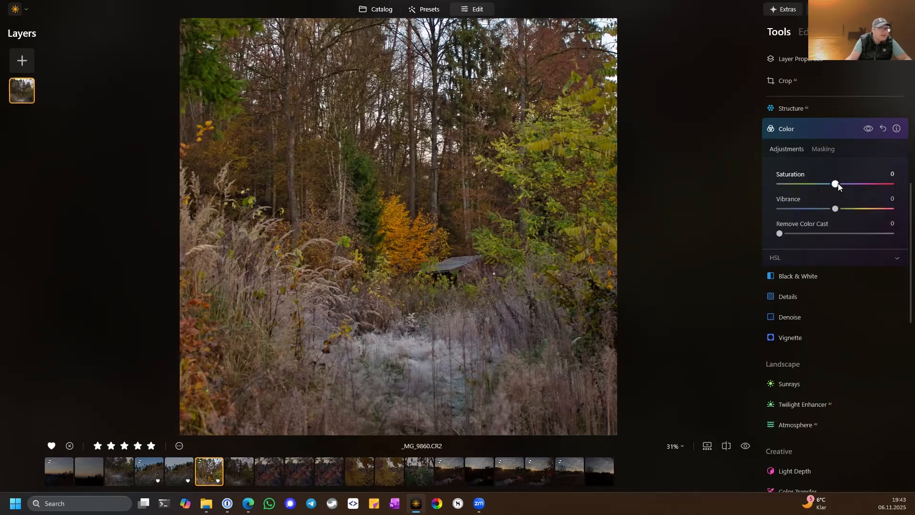
pyautogui.moveTo(835, 186); pyautogui.dragTo(833, 186)
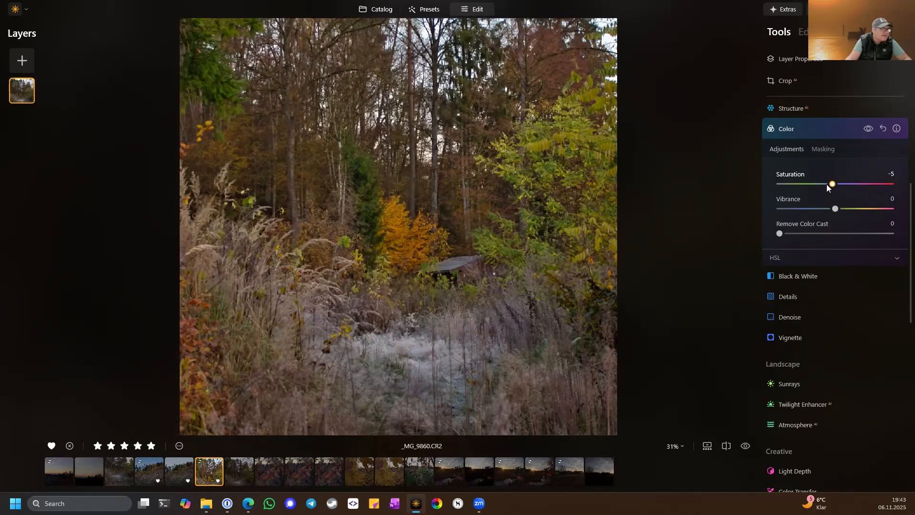
pyautogui.moveTo(777, 188); pyautogui.dragTo(761, 189)
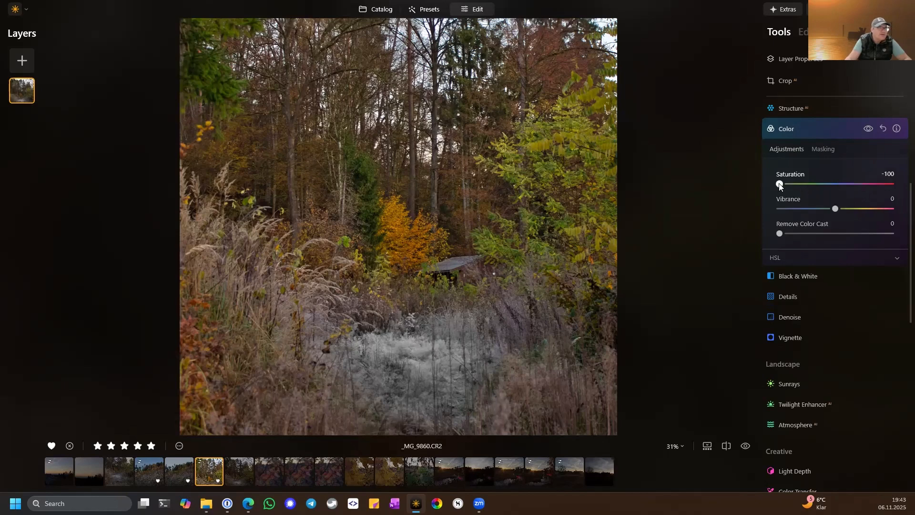
pyautogui.moveTo(780, 185); pyautogui.dragTo(812, 191)
pyautogui.moveTo(830, 209); pyautogui.dragTo(820, 209)
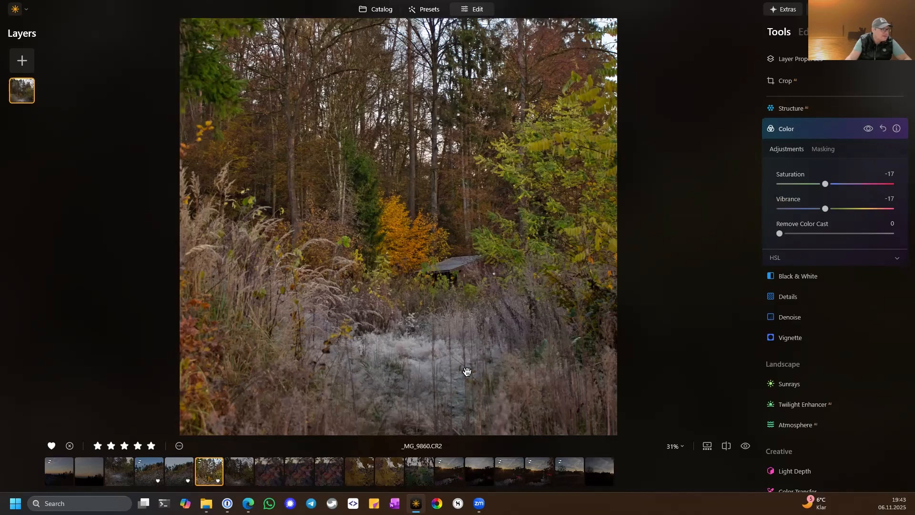
# Compare the frosty clearing with and without the Color adjustments, leaving them on and returning to the whole photo
pyautogui.click(868, 129)
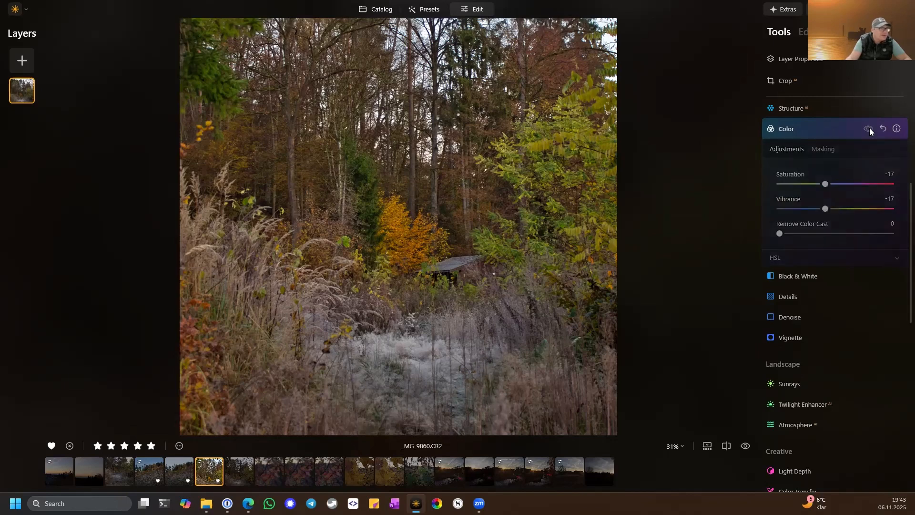
pyautogui.click(869, 129)
pyautogui.click(869, 128)
pyautogui.click(869, 128)
pyautogui.click(869, 128)
pyautogui.click(869, 128)
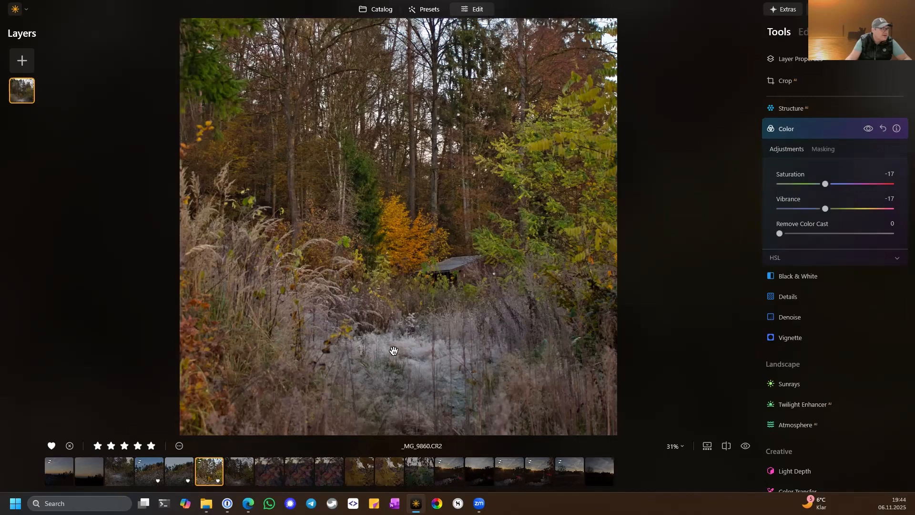
pyautogui.click(868, 130)
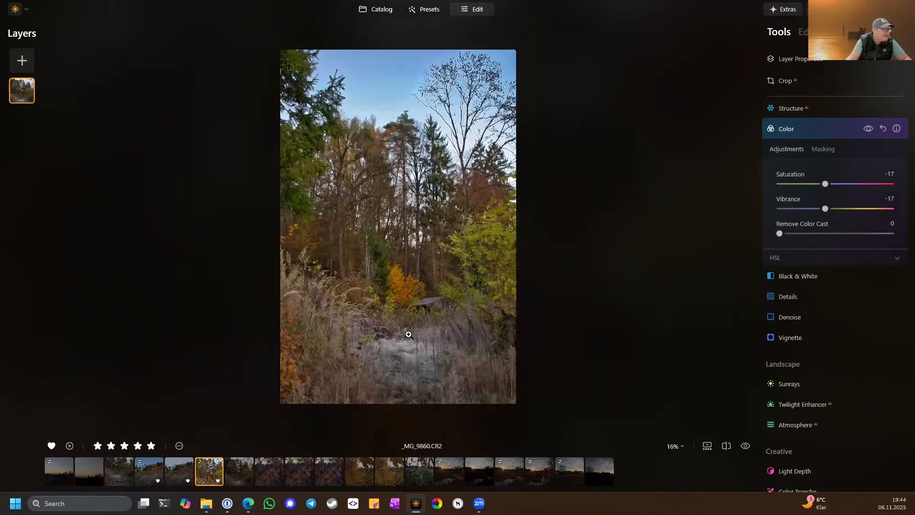
# Compare the frosty grass with and without Color at 100% magnification, then close the tool and return to the full photo
pyautogui.click(400, 347)
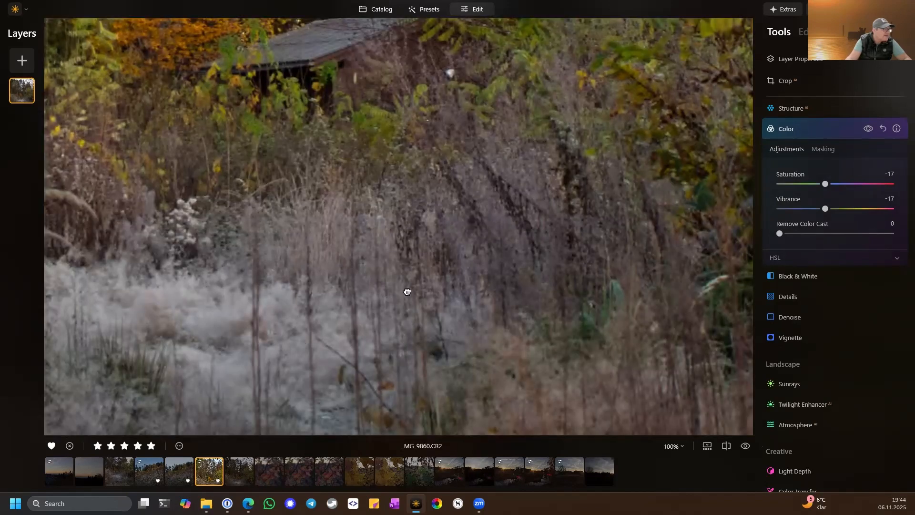
pyautogui.moveTo(404, 290); pyautogui.dragTo(505, 272)
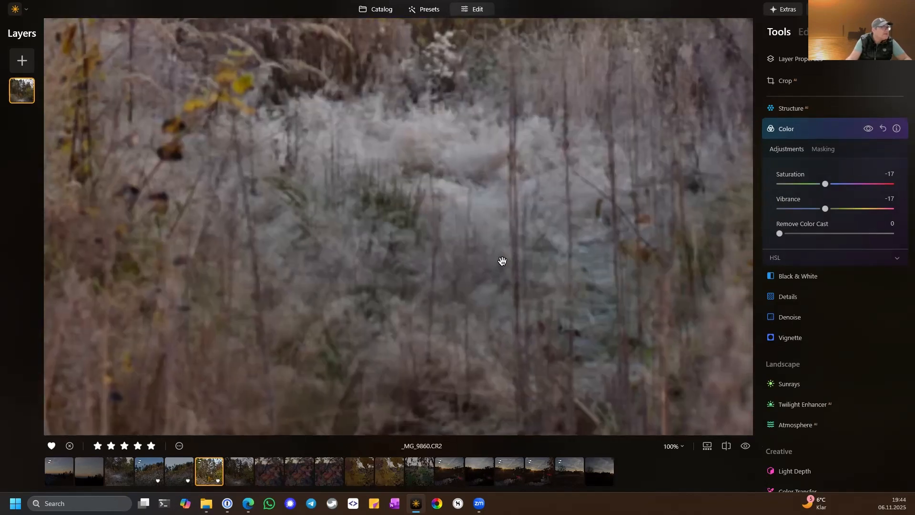
pyautogui.click(868, 129)
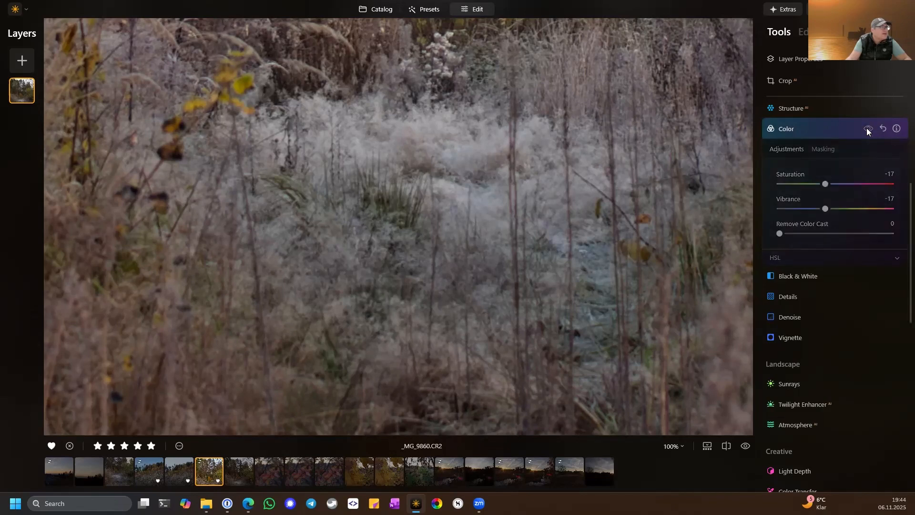
pyautogui.click(868, 129)
pyautogui.click(868, 129)
pyautogui.click(868, 129)
pyautogui.click(867, 129)
pyautogui.click(868, 128)
pyautogui.click(867, 128)
pyautogui.click(867, 129)
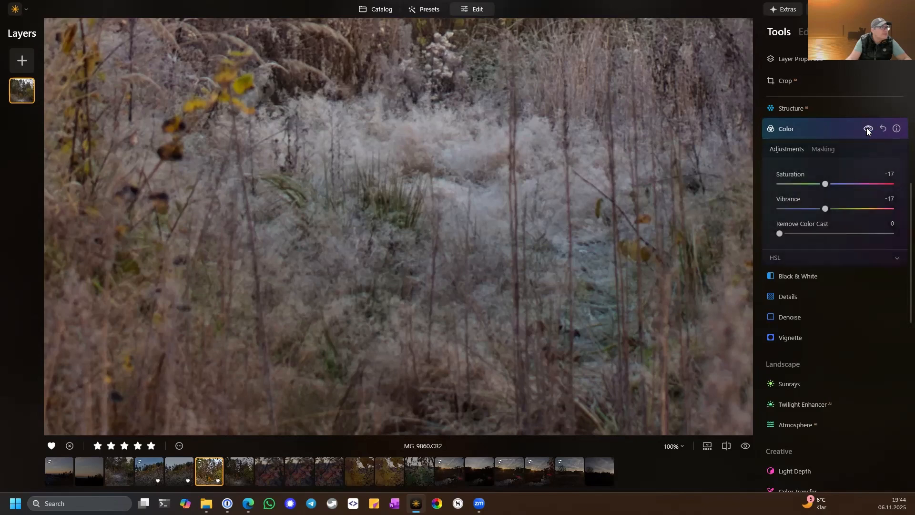
pyautogui.click(847, 131)
pyautogui.click(527, 240)
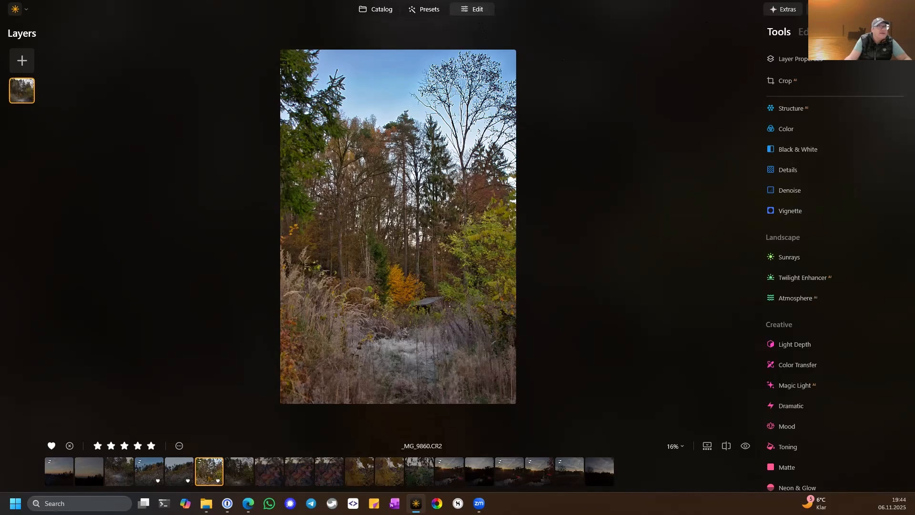
# Reopen the photo's existing Landscape edit and reduce its Foliage Enhancer to 3
pyautogui.click(811, 127)
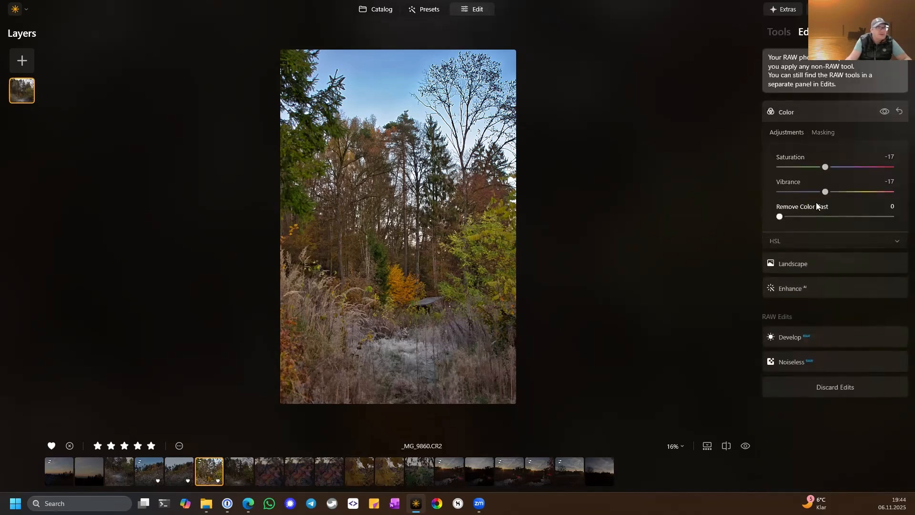
pyautogui.click(799, 270)
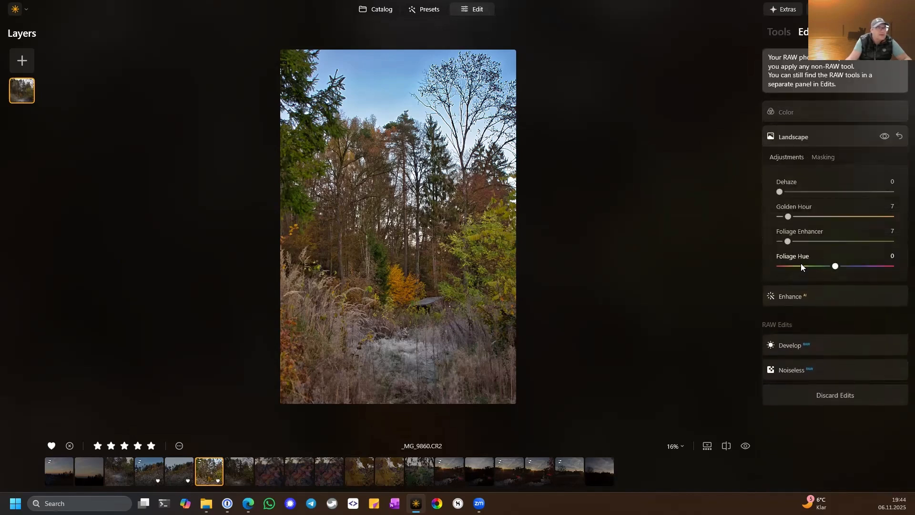
pyautogui.moveTo(790, 245); pyautogui.dragTo(784, 245)
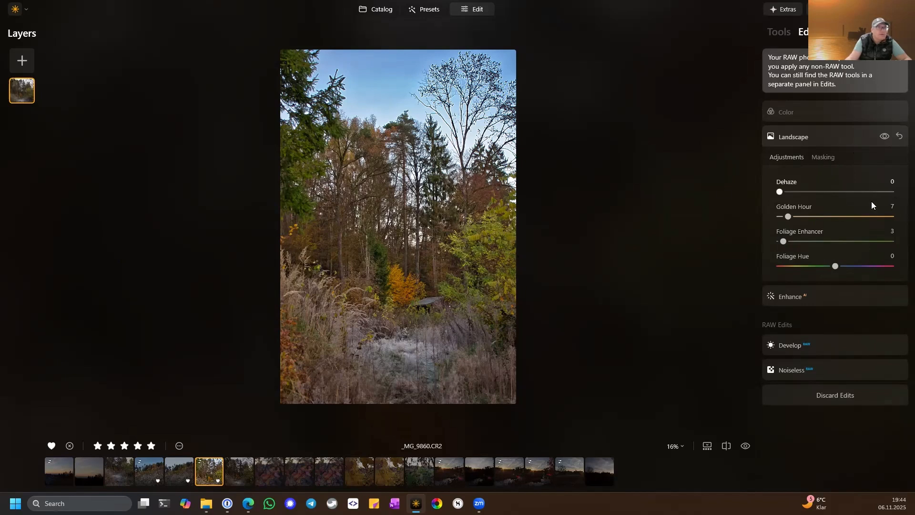
# Paint a Landscape brush mask over the yellow-green foliage along the right edge of the photo
pyautogui.click(824, 157)
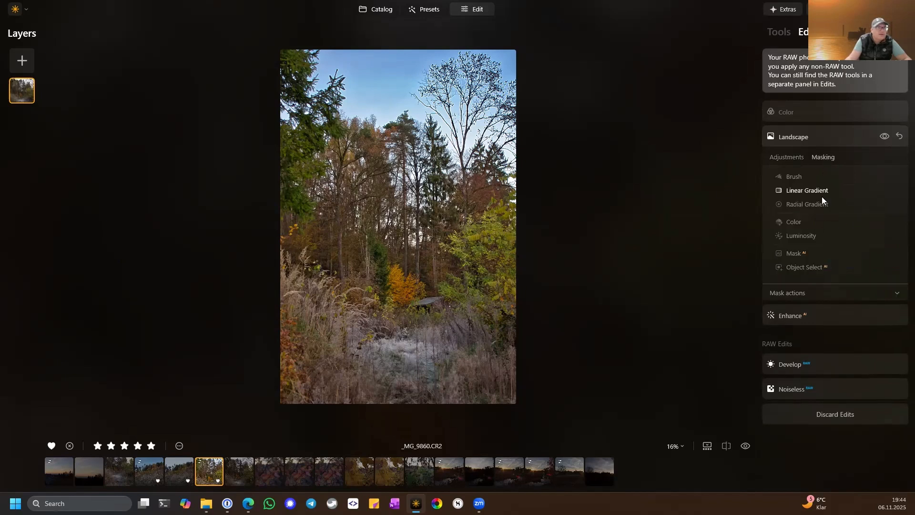
pyautogui.click(800, 177)
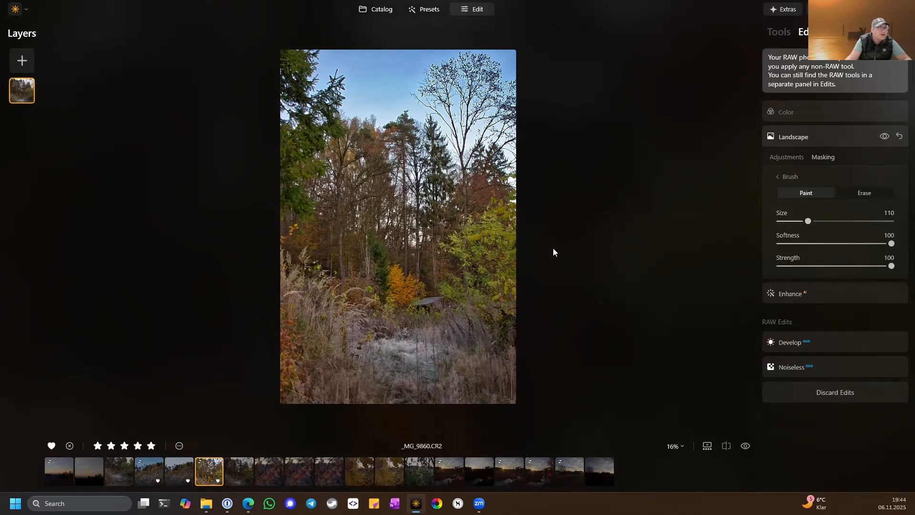
pyautogui.moveTo(483, 205)
pyautogui.mouseDown()
pyautogui.moveTo(445, 286)
pyautogui.moveTo(497, 326)
pyautogui.moveTo(498, 225)
pyautogui.moveTo(511, 337)
pyautogui.moveTo(437, 280)
pyautogui.moveTo(390, 299)
pyautogui.moveTo(384, 261)
pyautogui.moveTo(444, 207)
pyautogui.moveTo(433, 233)
pyautogui.moveTo(494, 196)
pyautogui.moveTo(531, 210)
pyautogui.mouseUp()
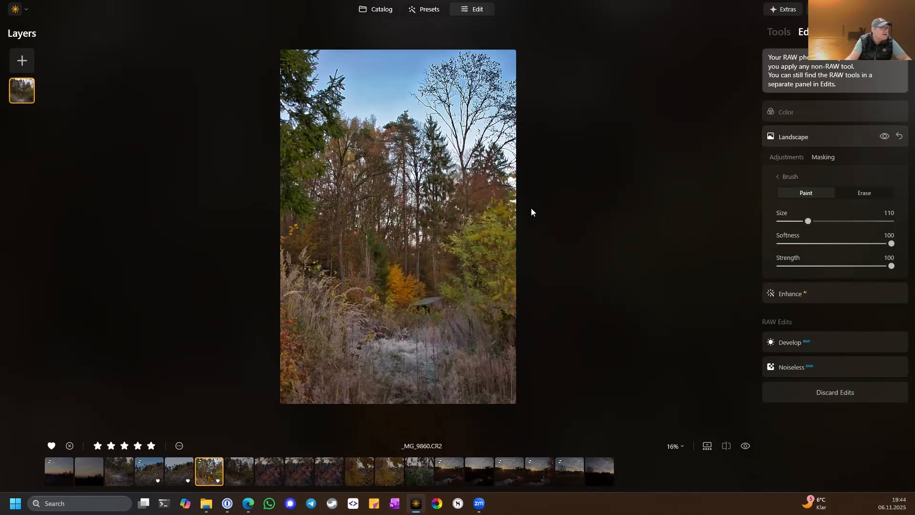
# Raise the Landscape Foliage Enhancer to 6 and compare the photo with and without the Landscape adjustments
pyautogui.click(784, 156)
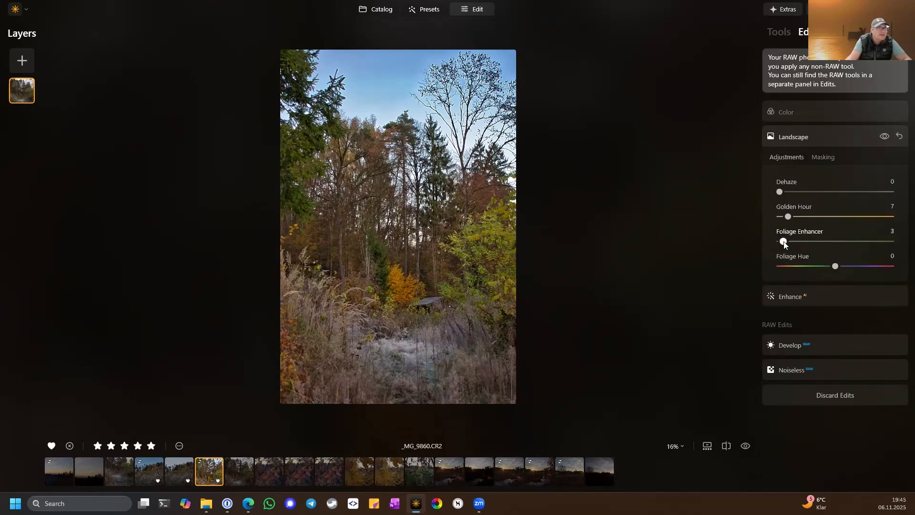
pyautogui.moveTo(784, 242); pyautogui.dragTo(788, 242)
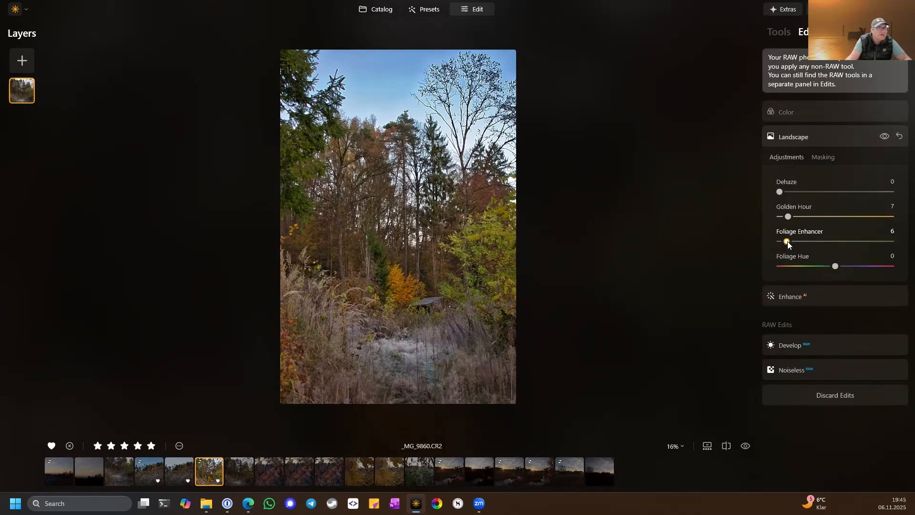
pyautogui.click(883, 138)
pyautogui.click(884, 139)
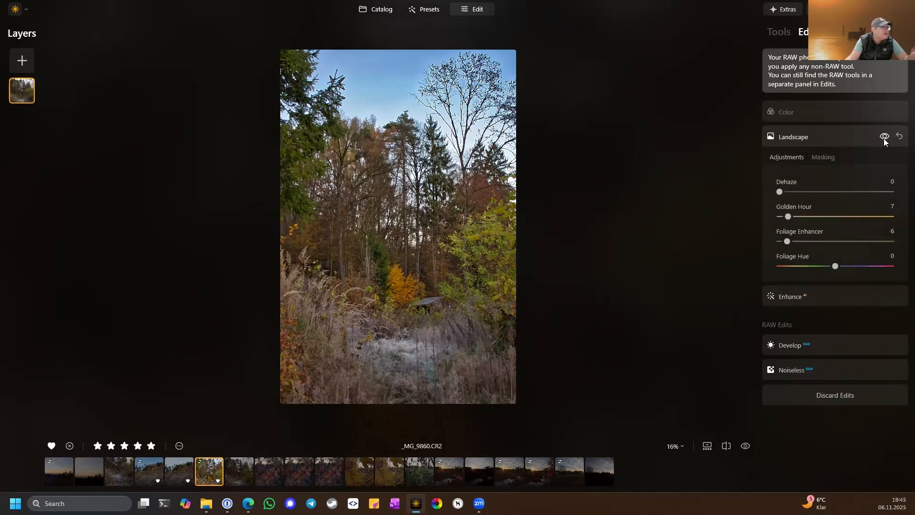
pyautogui.click(884, 138)
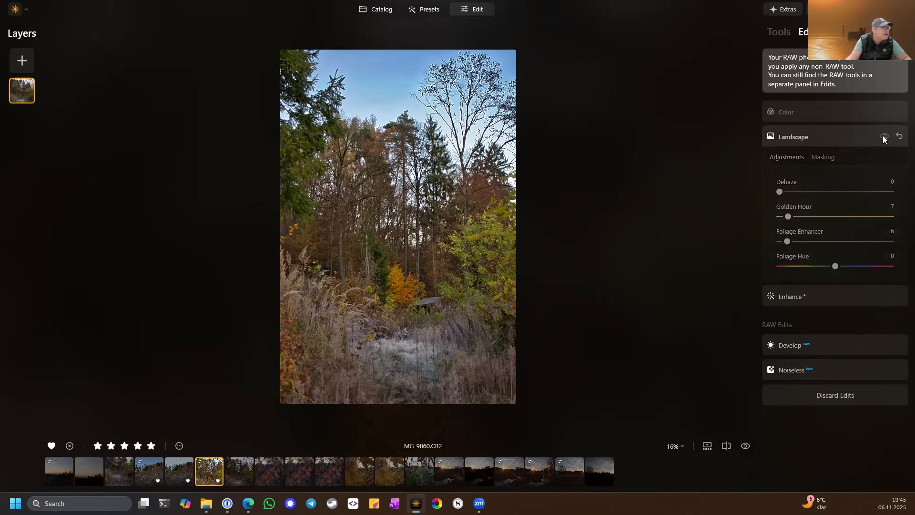
pyautogui.click(883, 137)
pyautogui.click(885, 138)
pyautogui.click(884, 138)
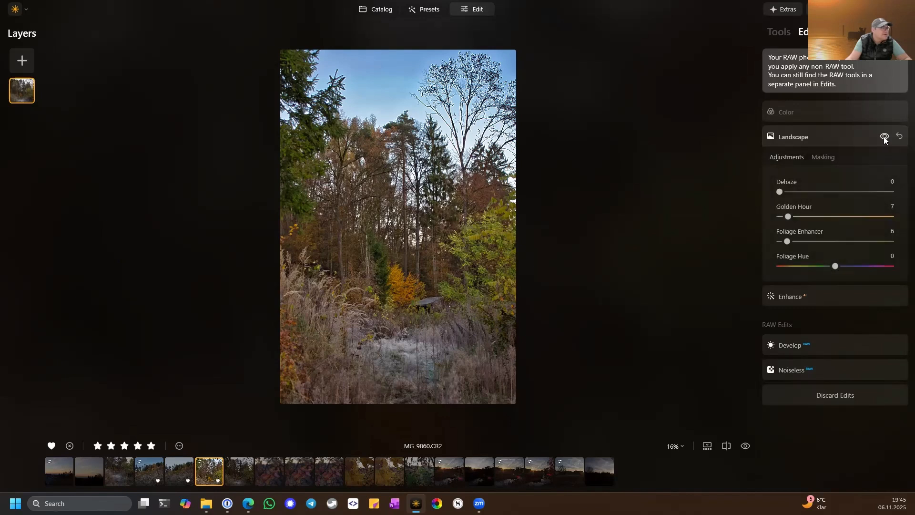
pyautogui.click(884, 138)
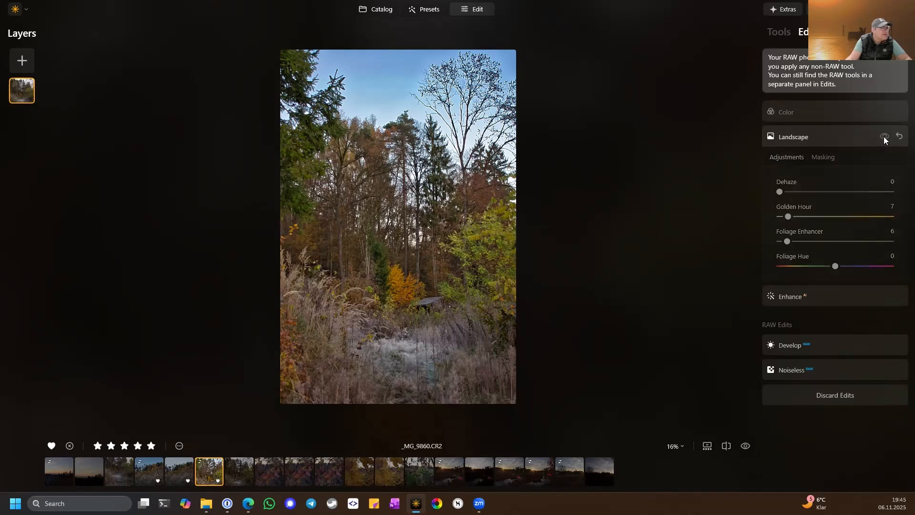
pyautogui.click(884, 138)
pyautogui.click(884, 138)
pyautogui.click(884, 138)
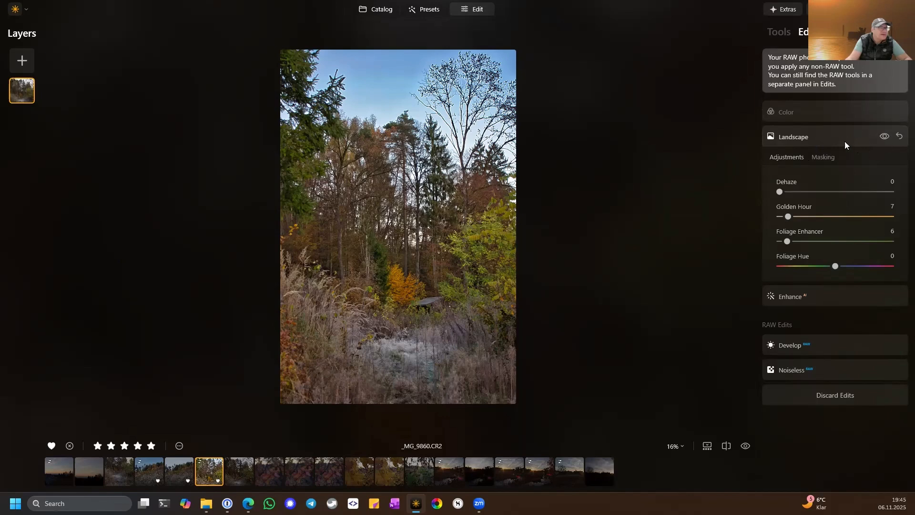
# Extend the Landscape brush mask over the reddish foliage and grass in the photo's lower-left corner, then compare with and without Landscape
pyautogui.click(824, 156)
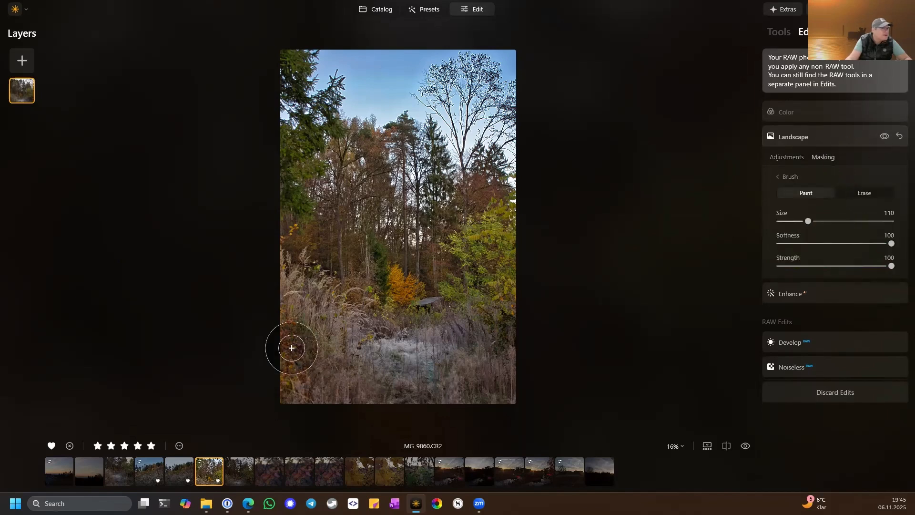
pyautogui.moveTo(292, 337)
pyautogui.mouseDown()
pyautogui.moveTo(306, 395)
pyautogui.moveTo(287, 383)
pyautogui.moveTo(322, 398)
pyautogui.moveTo(293, 393)
pyautogui.moveTo(281, 334)
pyautogui.moveTo(323, 379)
pyautogui.moveTo(360, 396)
pyautogui.mouseUp()
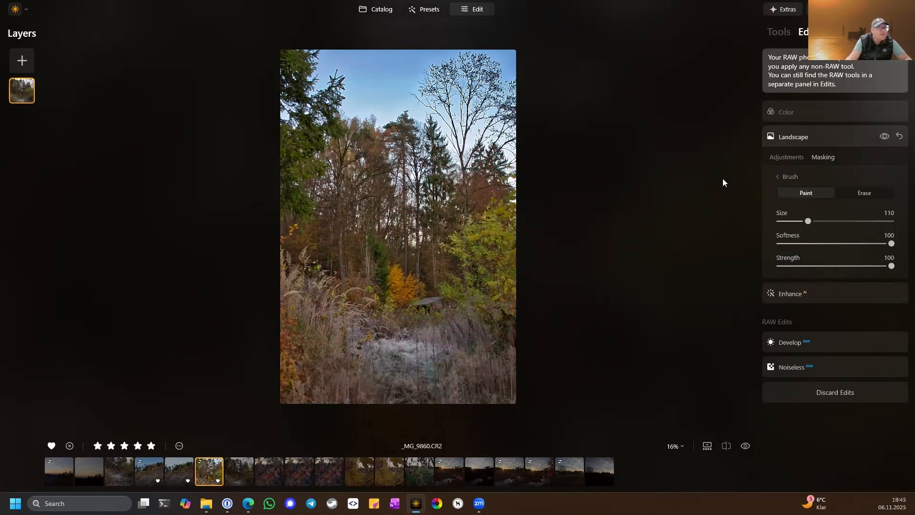
pyautogui.click(885, 137)
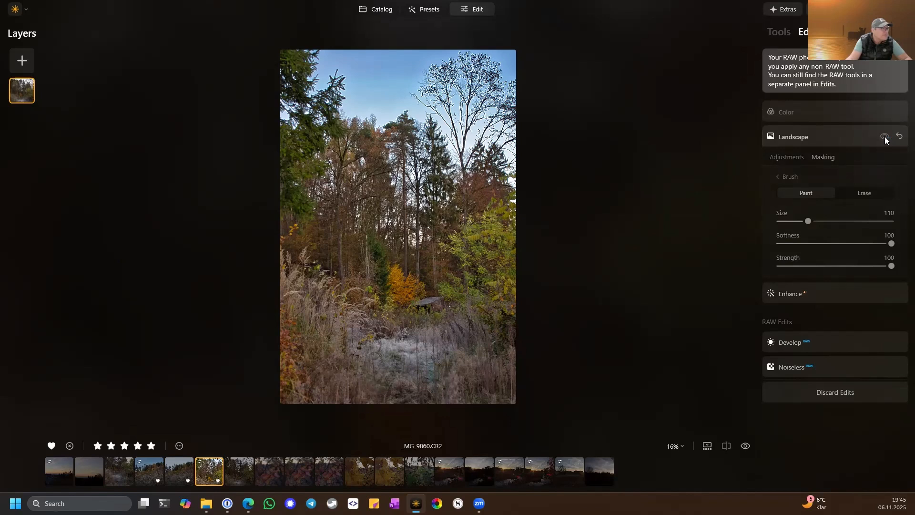
pyautogui.click(885, 136)
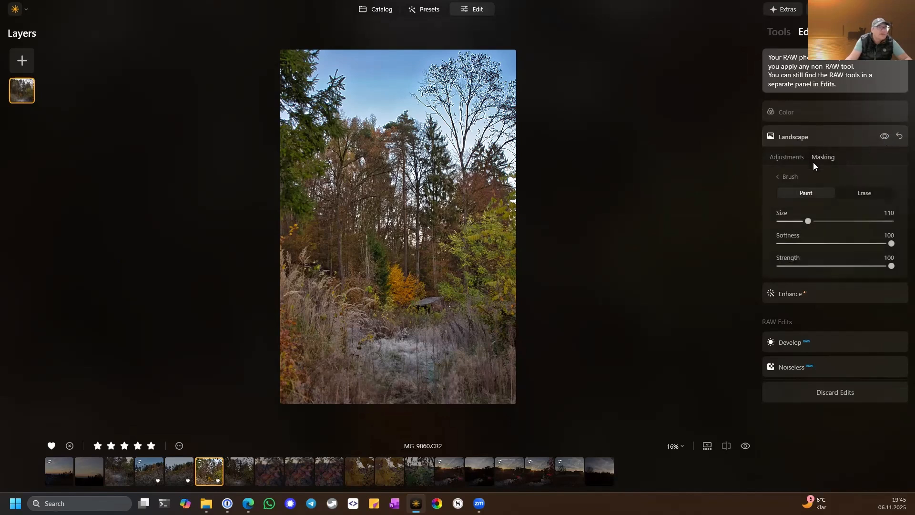
# Set the Landscape Foliage Enhancer to 11 and compare the photo with and without the Landscape adjustments, leaving them on
pyautogui.click(786, 160)
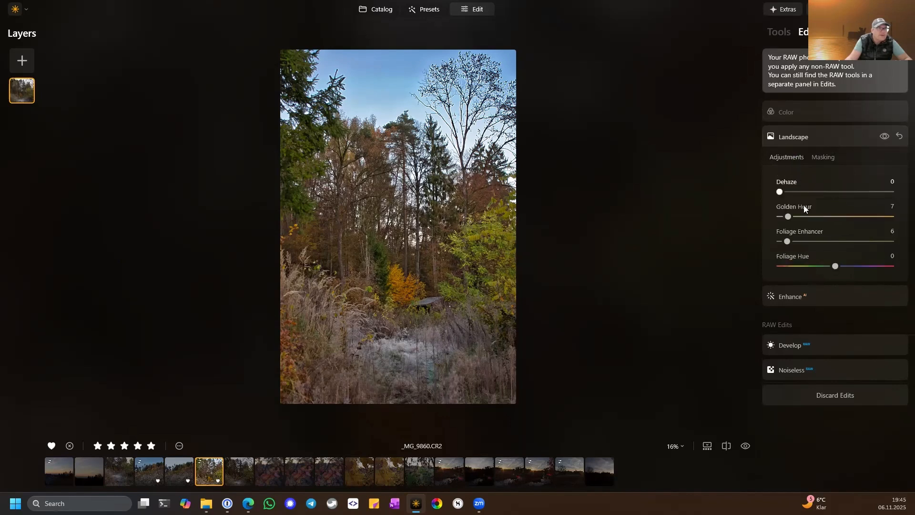
pyautogui.moveTo(787, 242); pyautogui.dragTo(792, 242)
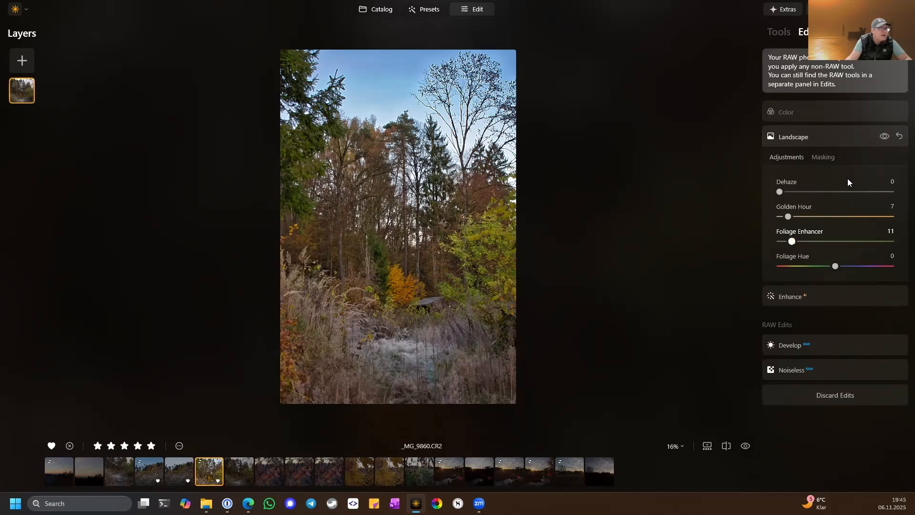
pyautogui.click(882, 137)
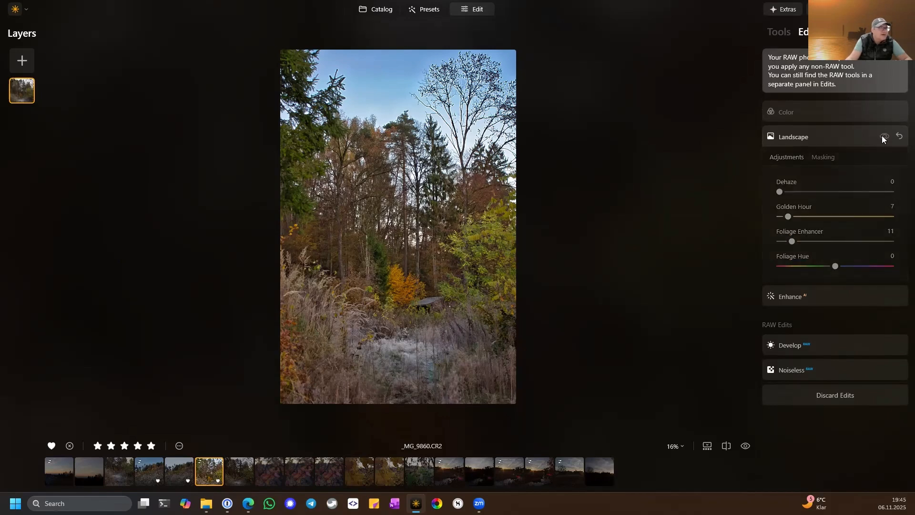
pyautogui.click(882, 137)
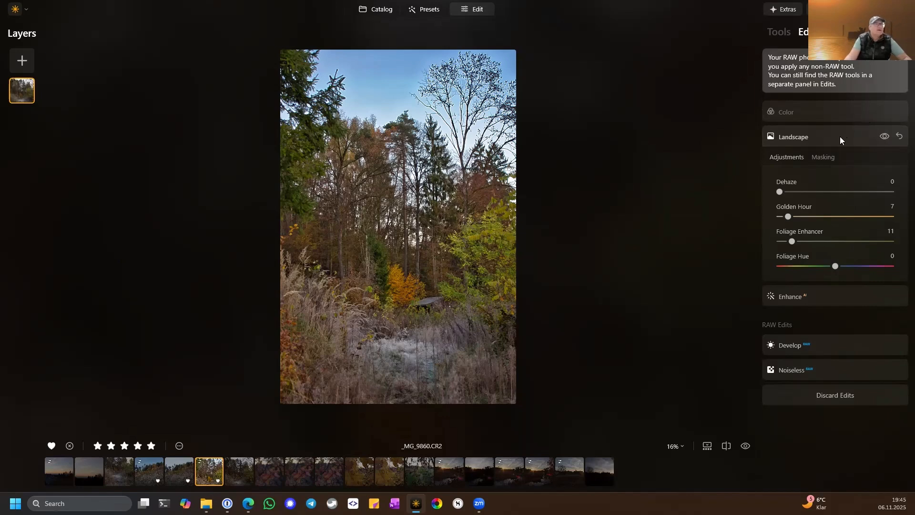
# Inspect the treetops at 100% magnification, then sharpen the whole photo with Supersharp in Universal mode at Low strength
pyautogui.click(783, 33)
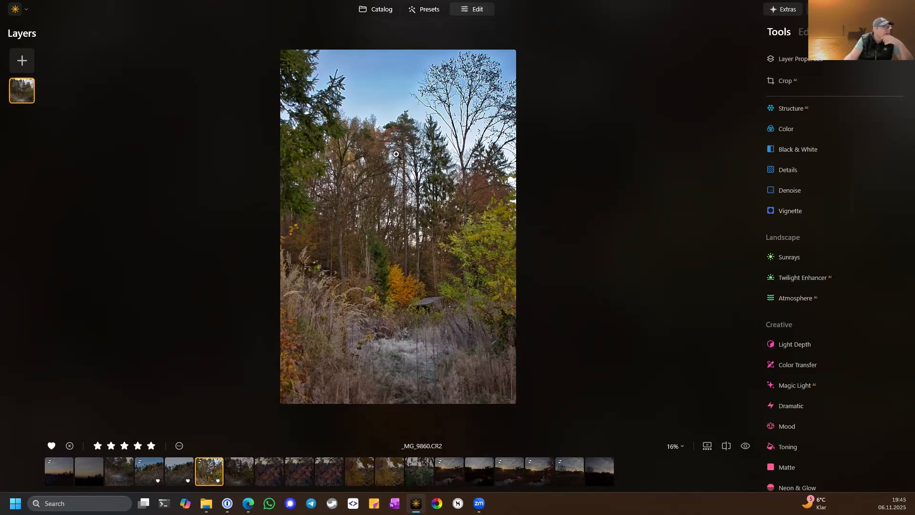
pyautogui.click(413, 164)
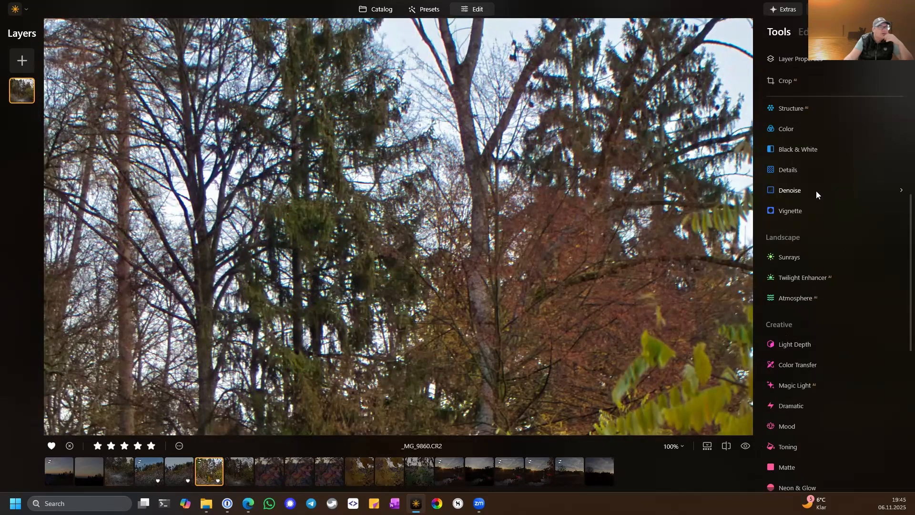
pyautogui.scroll(5, 811, 284)
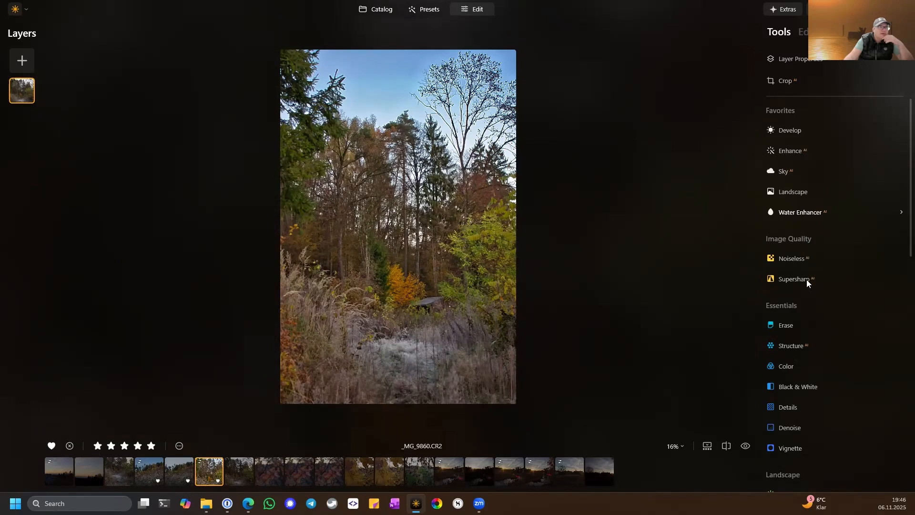
pyautogui.click(807, 279)
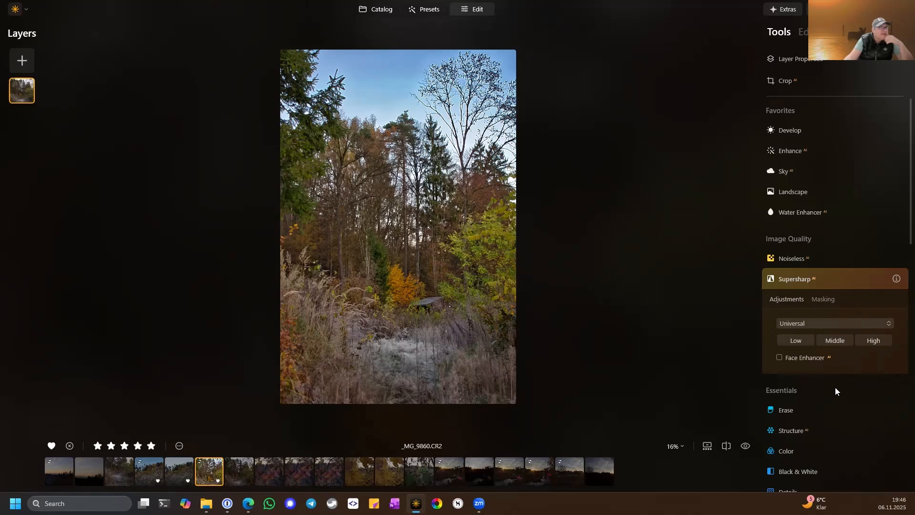
pyautogui.click(797, 339)
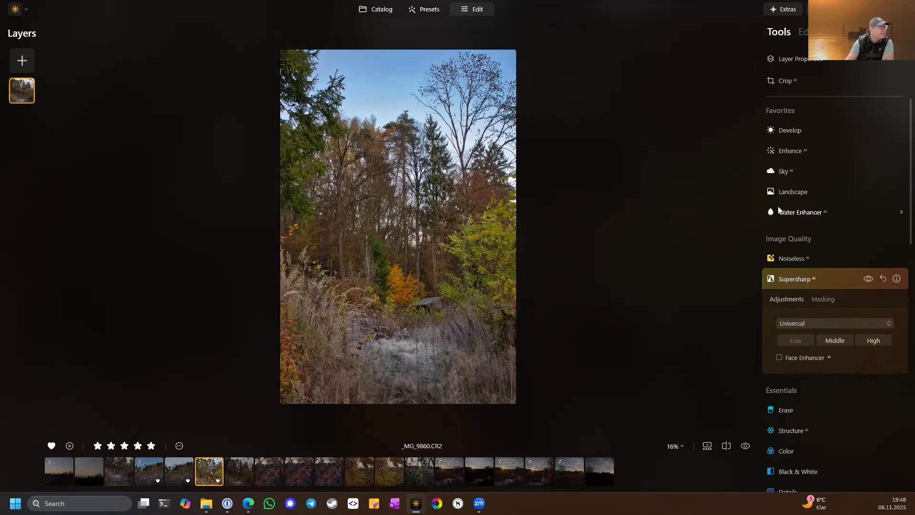
# Compare the tree trunks, orange bush and hut roof with and without Supersharp at 100% magnification, leaving it on
pyautogui.click(401, 244)
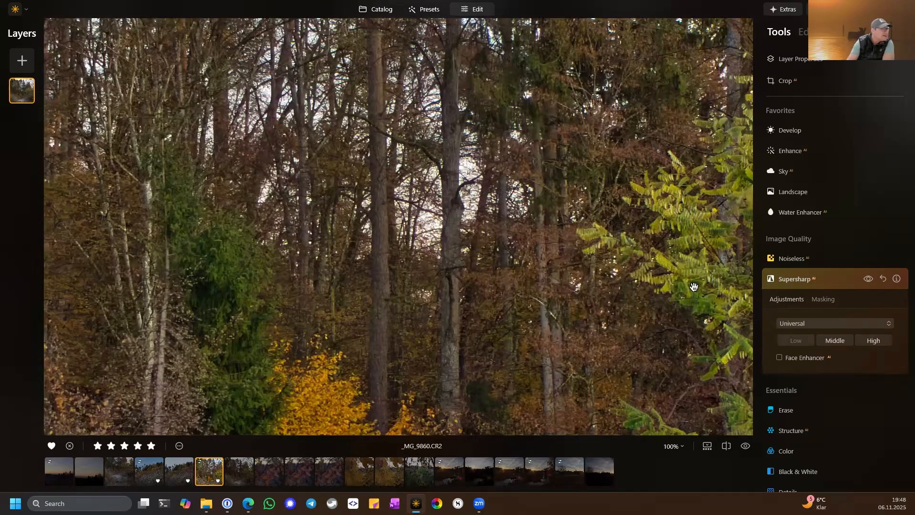
pyautogui.click(867, 279)
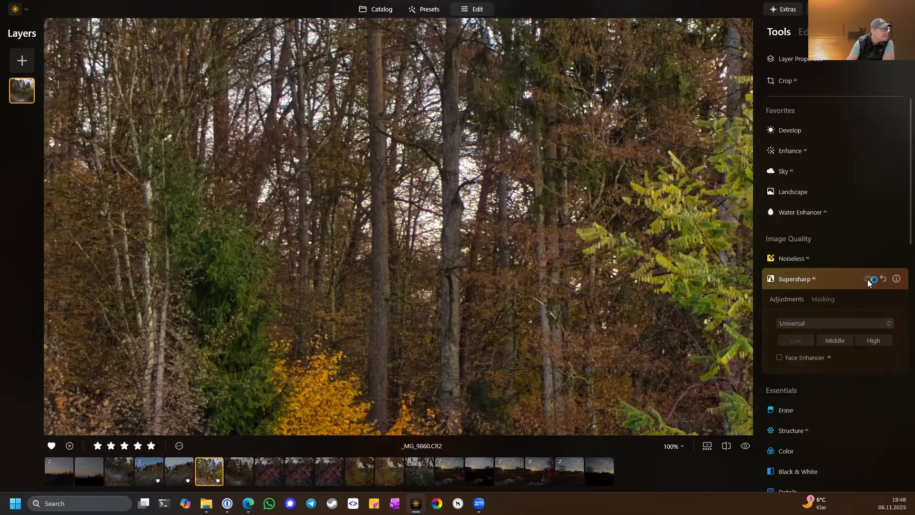
pyautogui.click(867, 279)
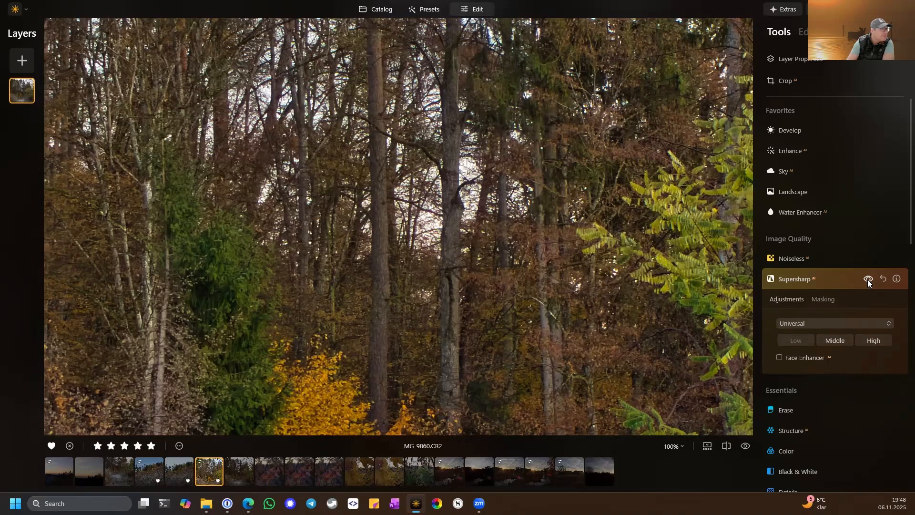
pyautogui.click(867, 279)
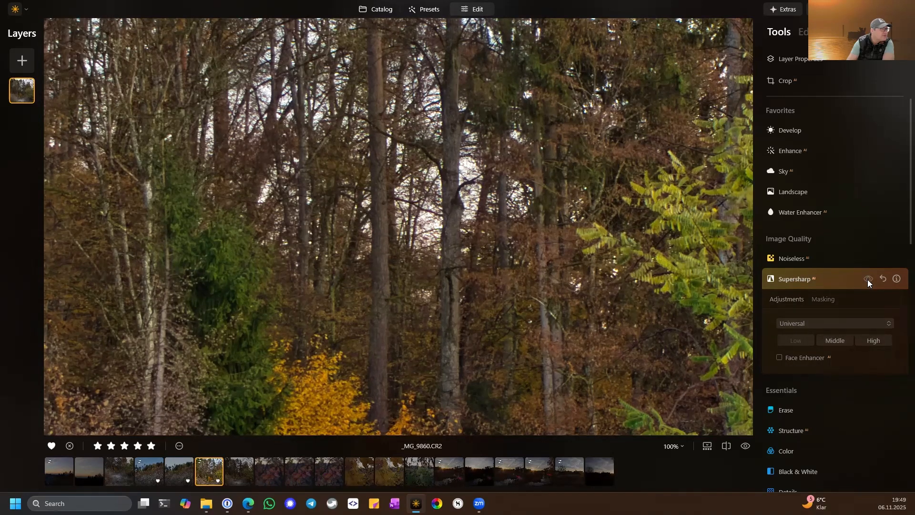
pyautogui.click(867, 279)
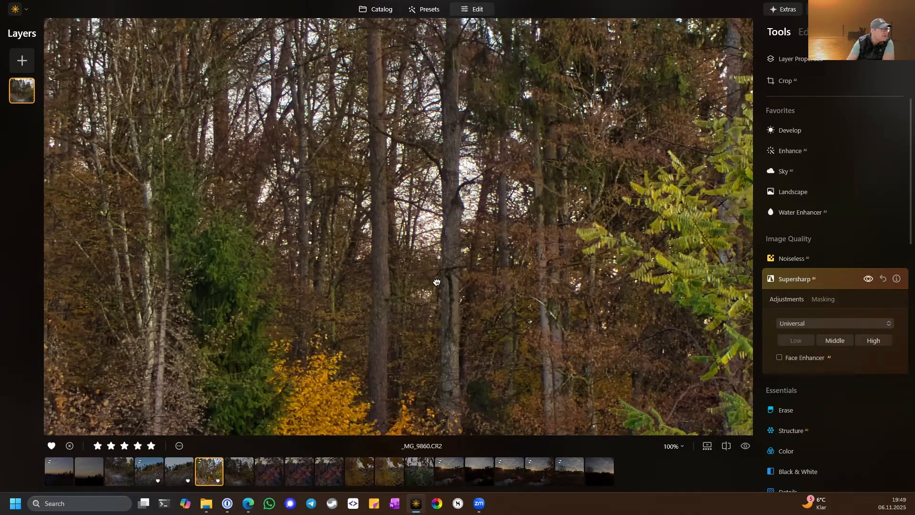
pyautogui.moveTo(344, 381); pyautogui.dragTo(396, 245)
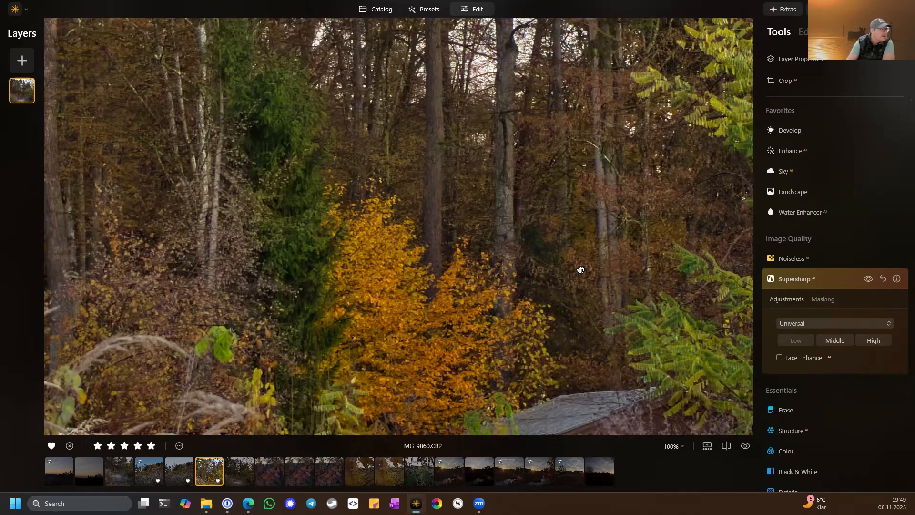
pyautogui.moveTo(646, 431); pyautogui.dragTo(611, 297)
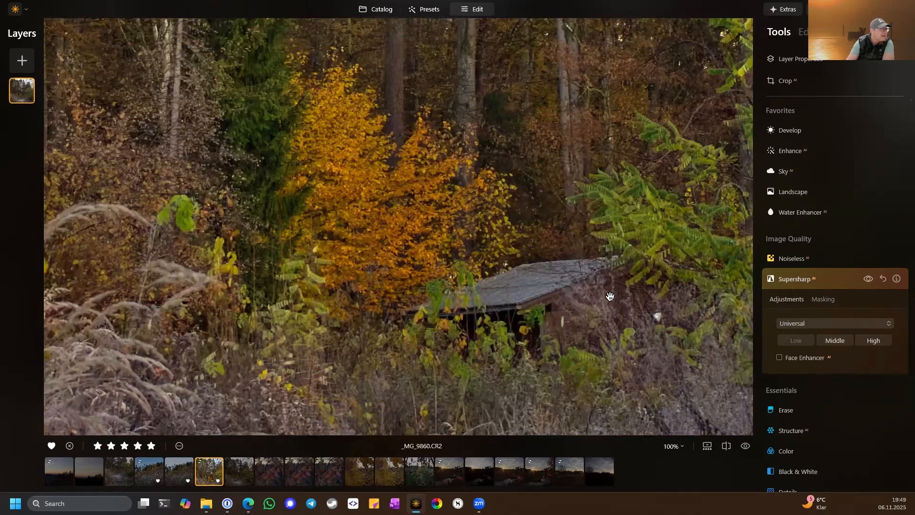
pyautogui.click(863, 280)
pyautogui.click(863, 281)
# Compare the unedited original with the edited photo around the hut at 100%, then return to the full edited photo
pyautogui.click(745, 446)
pyautogui.click(746, 445)
pyautogui.click(747, 444)
pyautogui.click(748, 444)
pyautogui.click(747, 444)
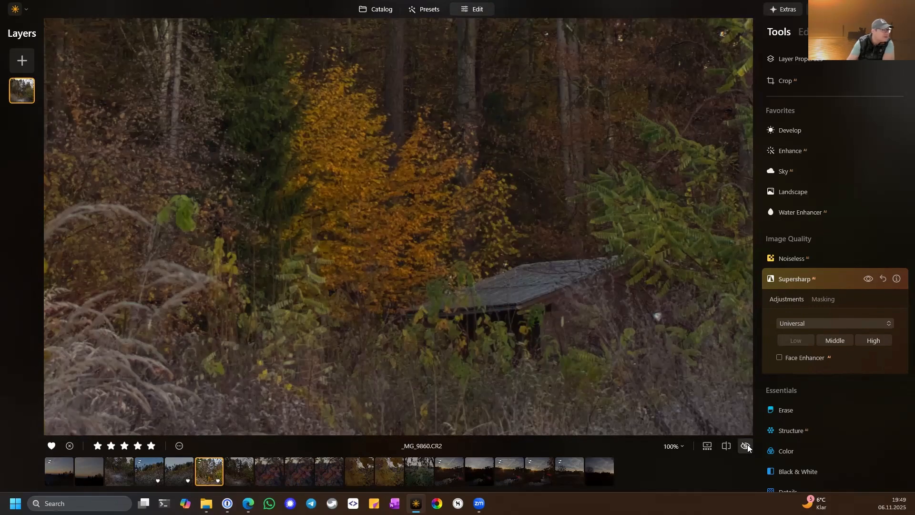
pyautogui.click(748, 444)
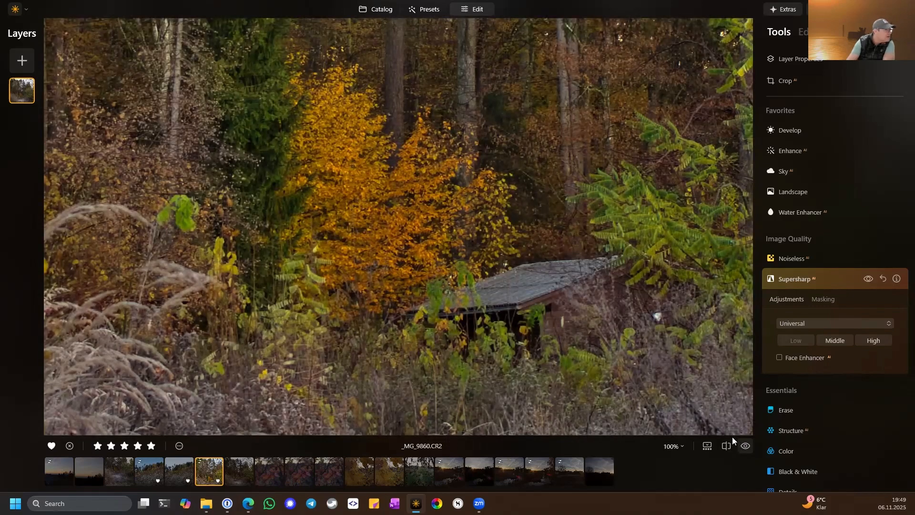
pyautogui.doubleClick(563, 298)
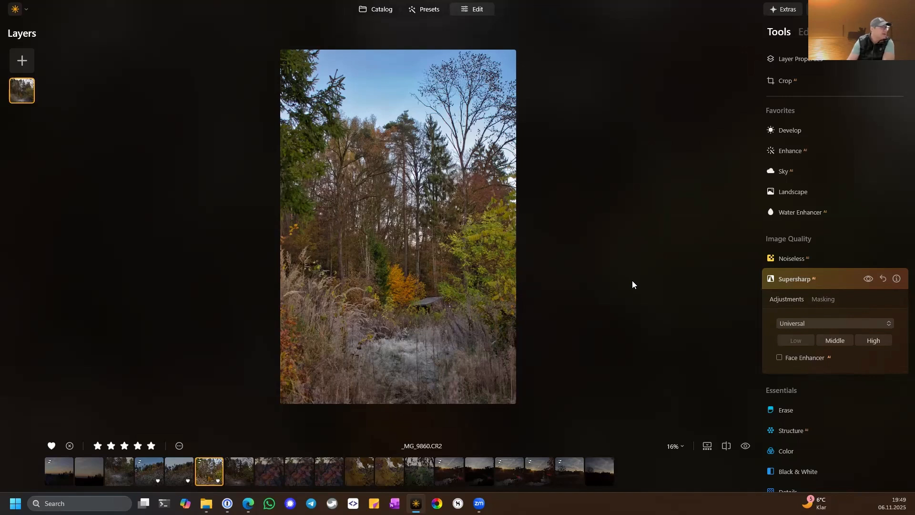